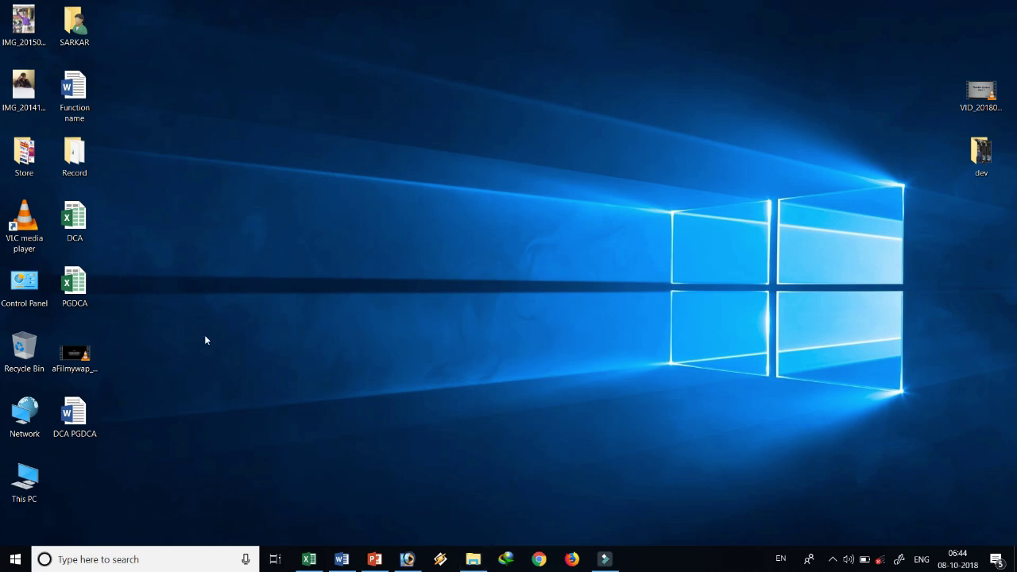
Pin the VLC media player shortcut to the taskbar and unpin it again
{"action": "right_click", "coordinate": [29, 225]}
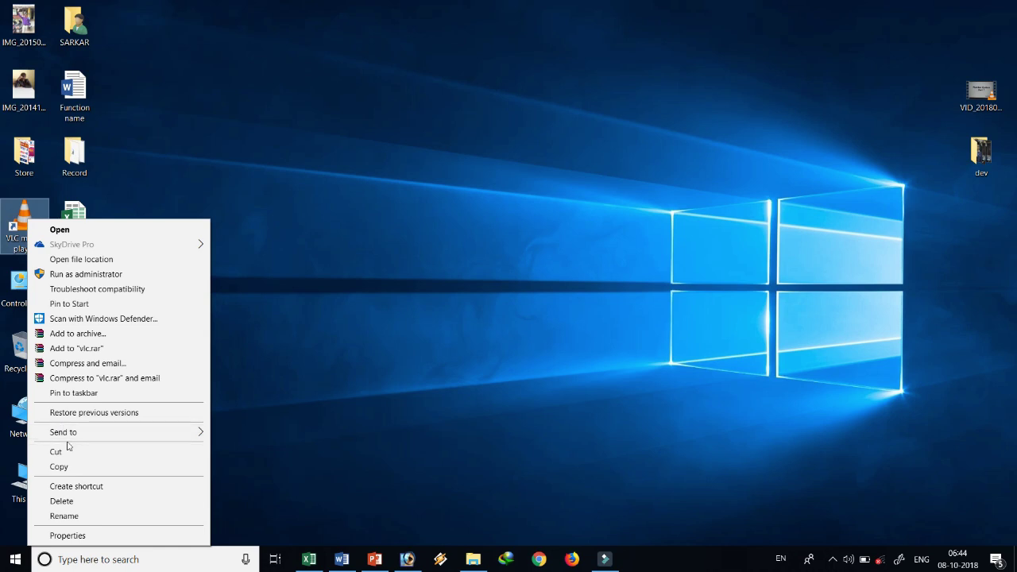
{"action": "left_click", "coordinate": [73, 394]}
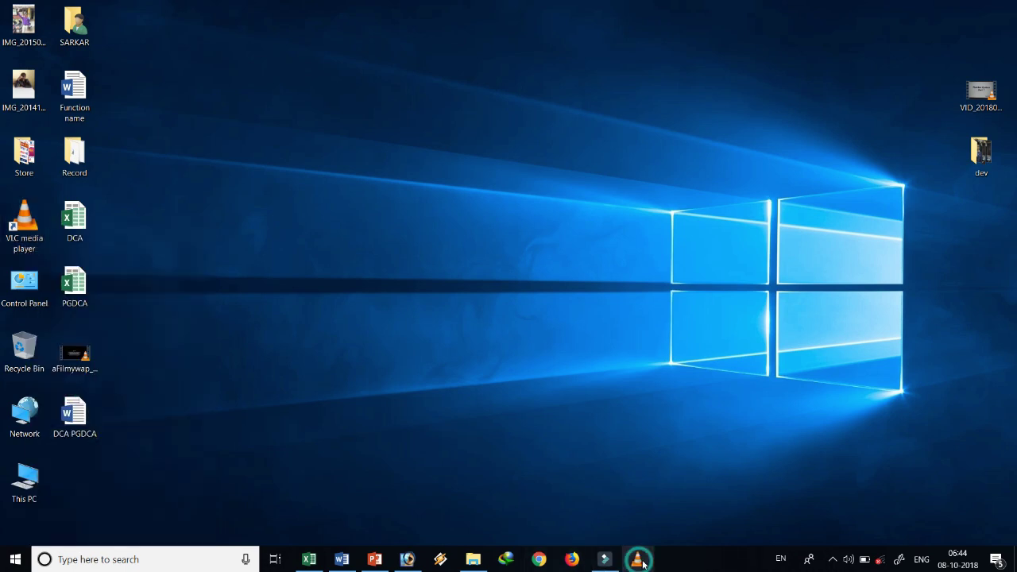
{"action": "right_click", "coordinate": [638, 561]}
{"action": "left_click", "coordinate": [608, 530]}
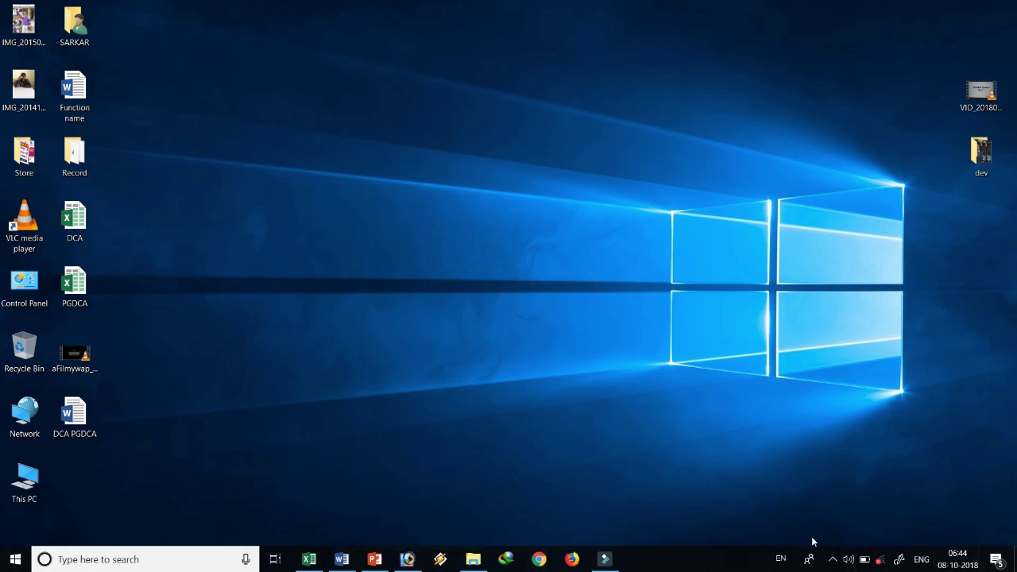
Examine the People flyout and the date and calendar flyout on the taskbar
{"action": "left_click", "coordinate": [781, 558]}
{"action": "left_click", "coordinate": [805, 563]}
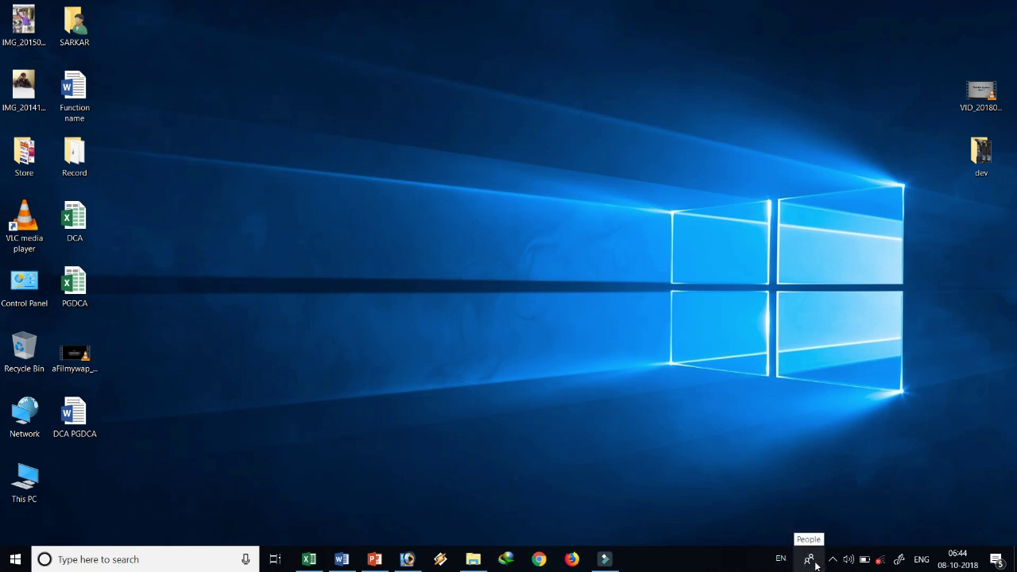
{"action": "left_click", "coordinate": [815, 563]}
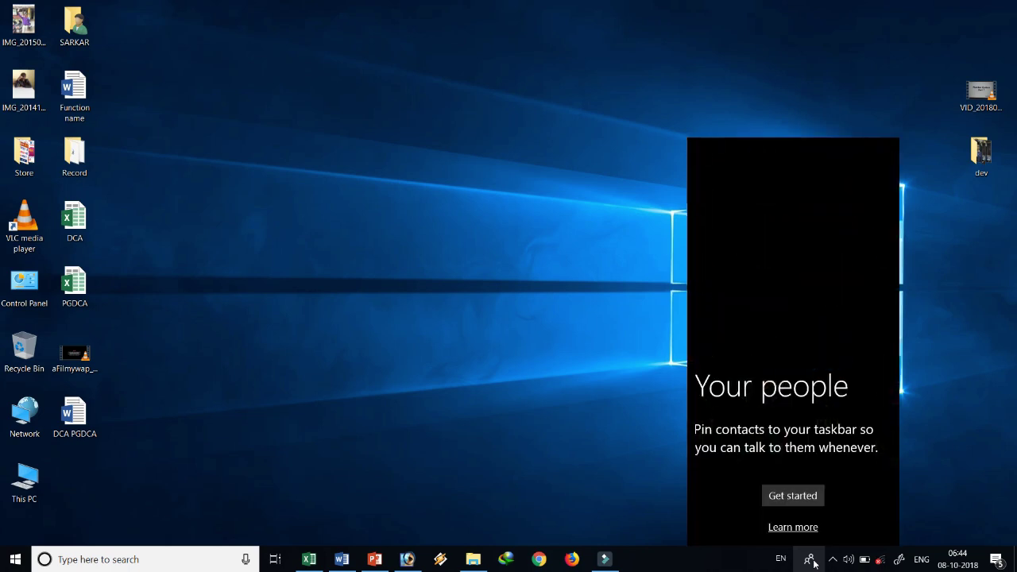
{"action": "left_click", "coordinate": [812, 561]}
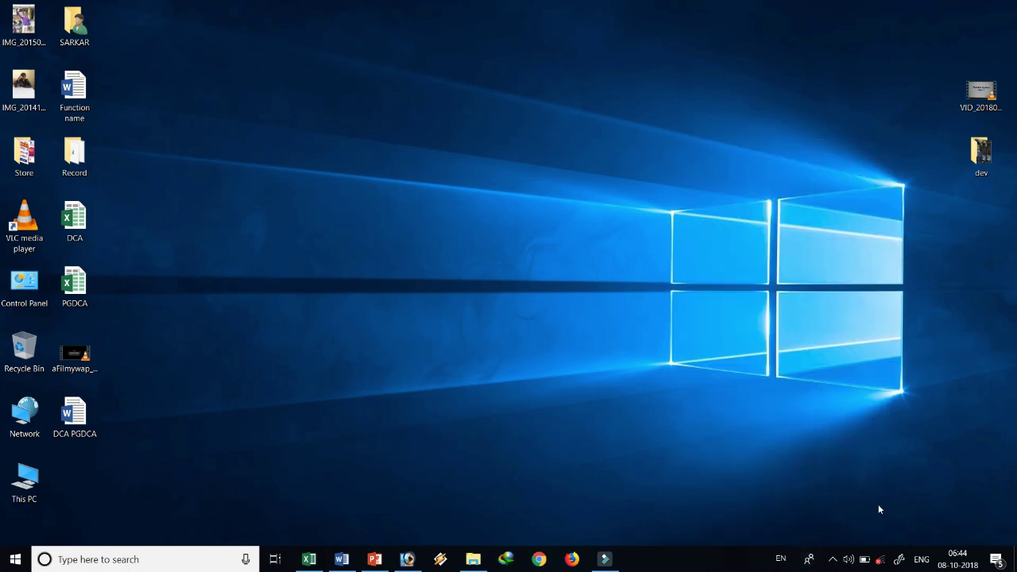
{"action": "right_click", "coordinate": [820, 460]}
{"action": "left_click", "coordinate": [855, 324]}
{"action": "left_click", "coordinate": [958, 559]}
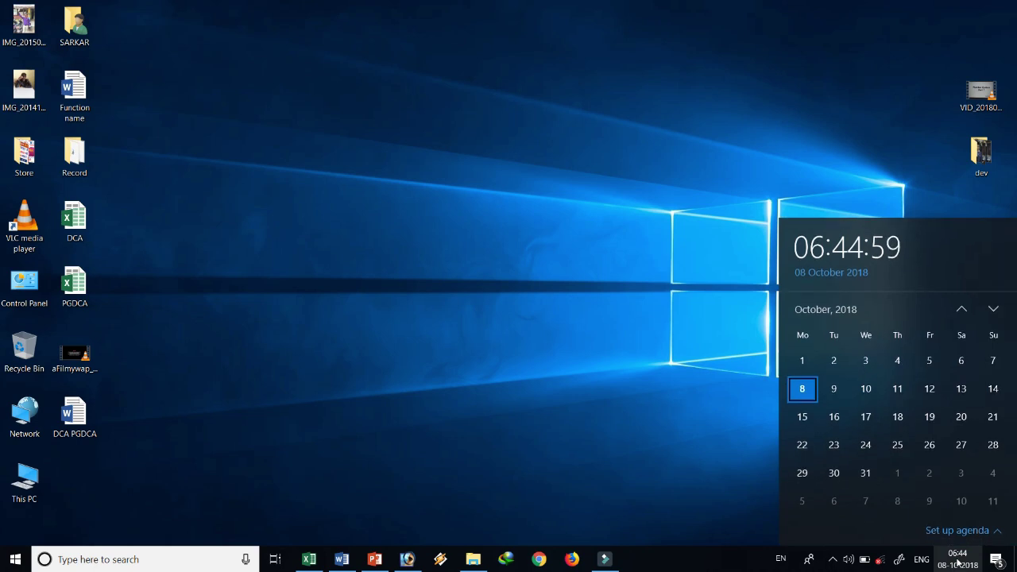
{"action": "left_click", "coordinate": [958, 559]}
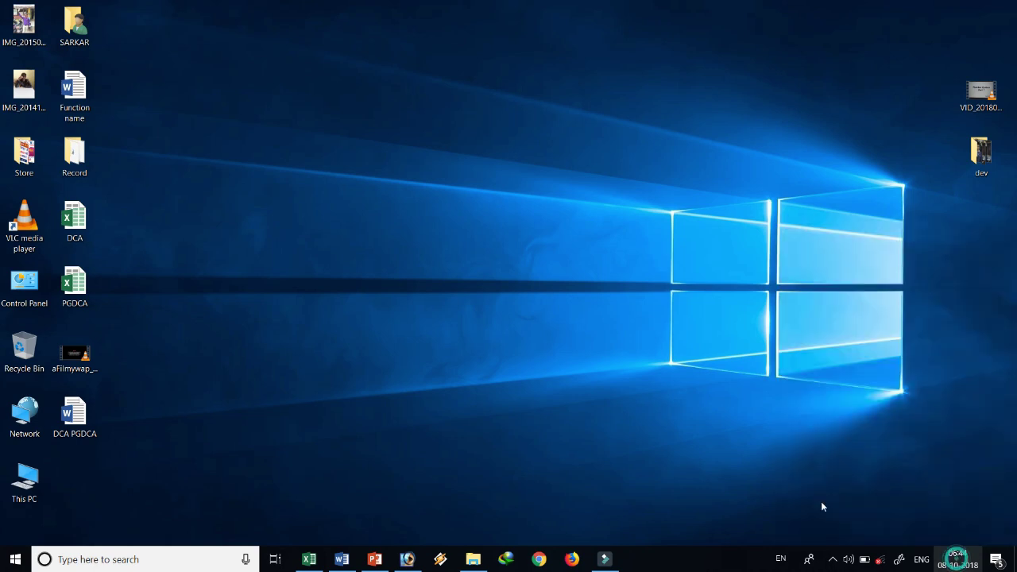
Refresh the desktop several times
{"action": "right_click", "coordinate": [428, 188]}
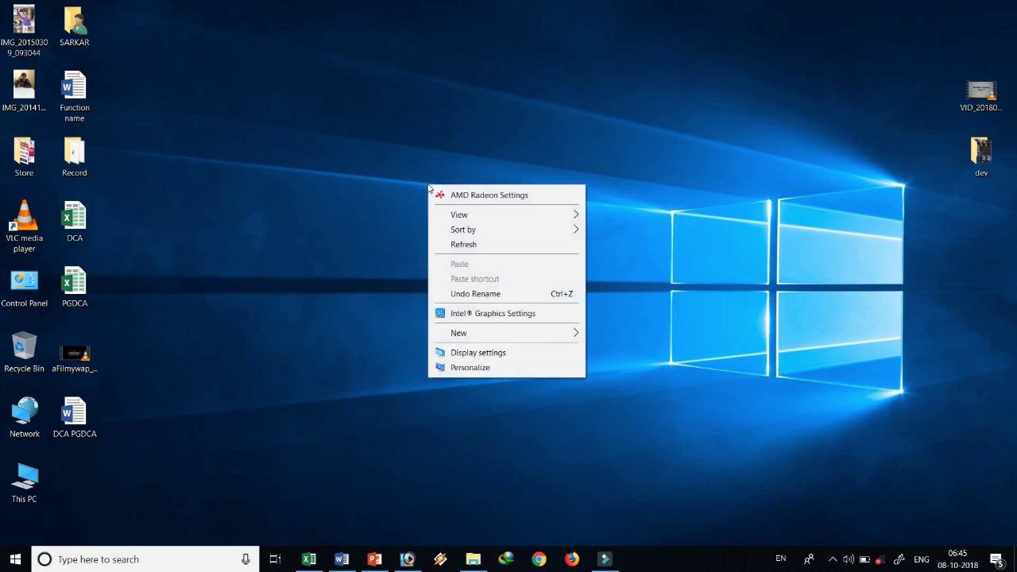
{"action": "right_click", "coordinate": [395, 110]}
{"action": "left_click", "coordinate": [426, 166]}
{"action": "right_click", "coordinate": [191, 60]}
{"action": "left_click", "coordinate": [222, 120]}
{"action": "right_click", "coordinate": [387, 100]}
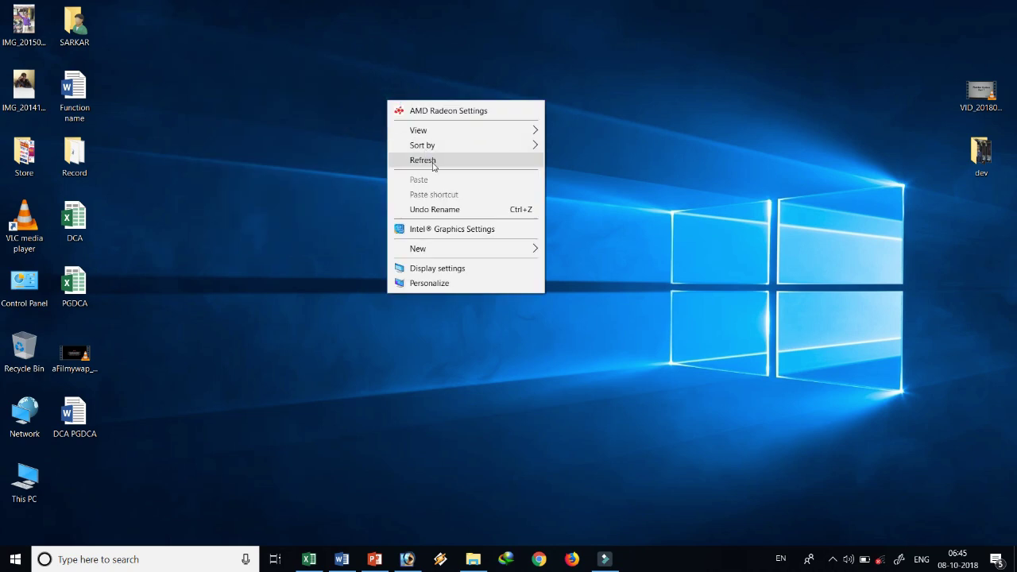
{"action": "left_click", "coordinate": [422, 160]}
Open the desktop's personalization settings, set the beach rocks picture as the background, and check it on the desktop
{"action": "right_click", "coordinate": [366, 125]}
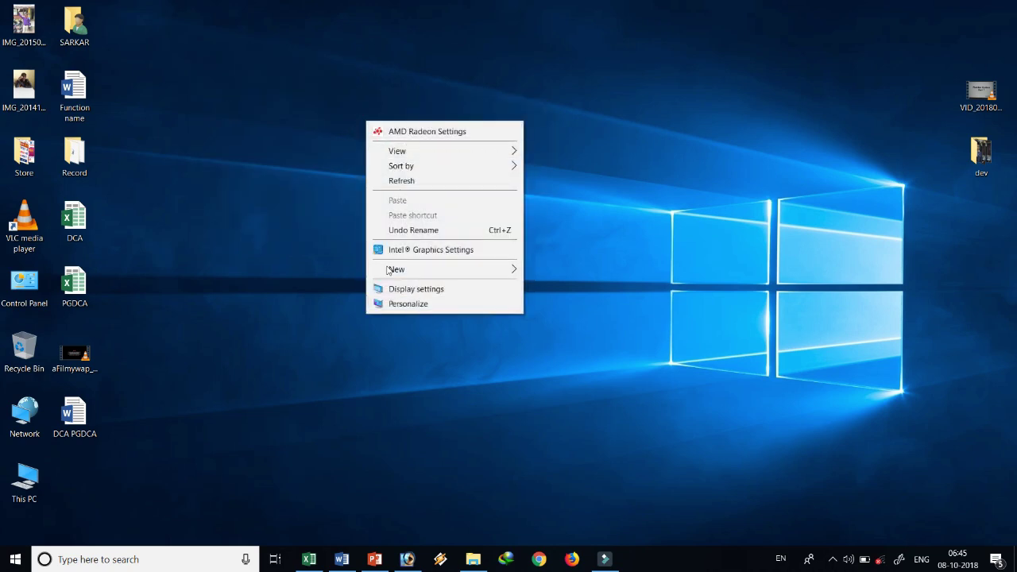
{"action": "left_click", "coordinate": [414, 305]}
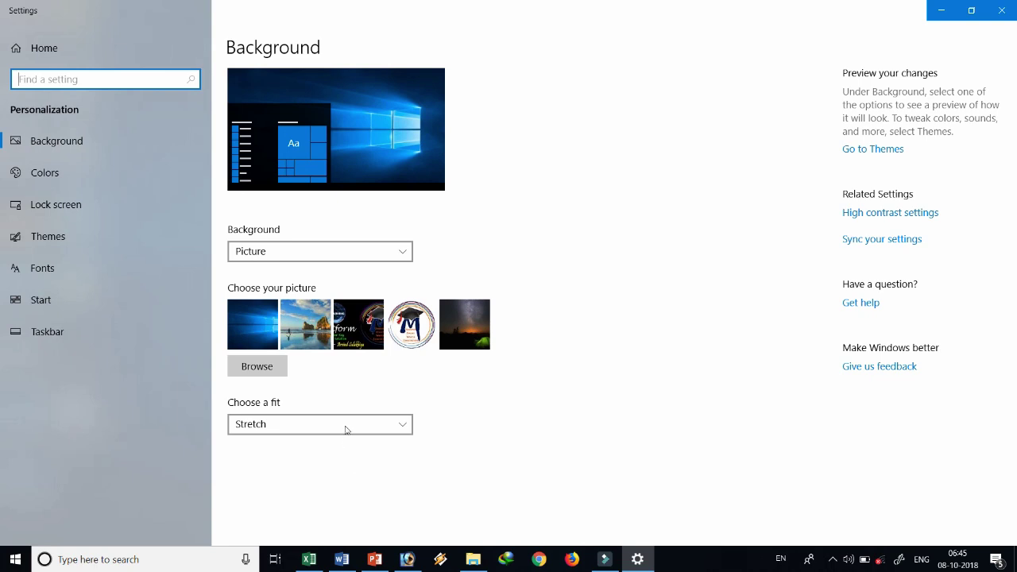
{"action": "left_click", "coordinate": [401, 254]}
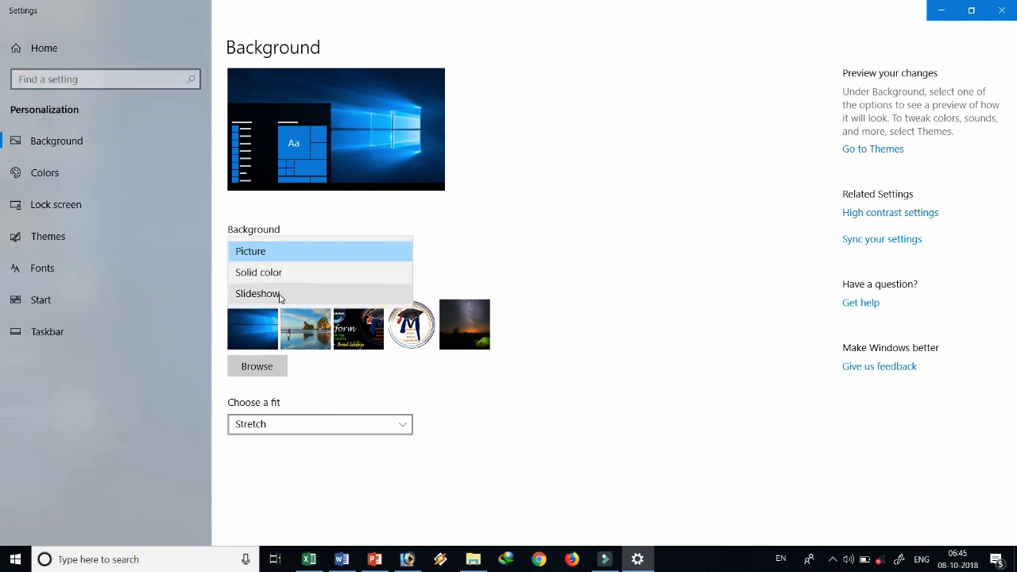
{"action": "left_click", "coordinate": [270, 252]}
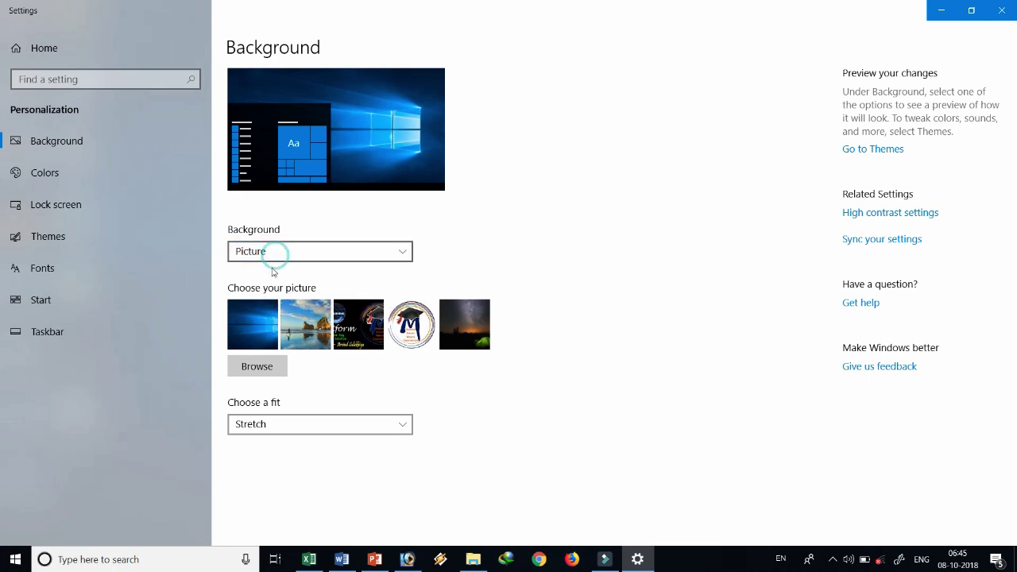
{"action": "left_click", "coordinate": [316, 326]}
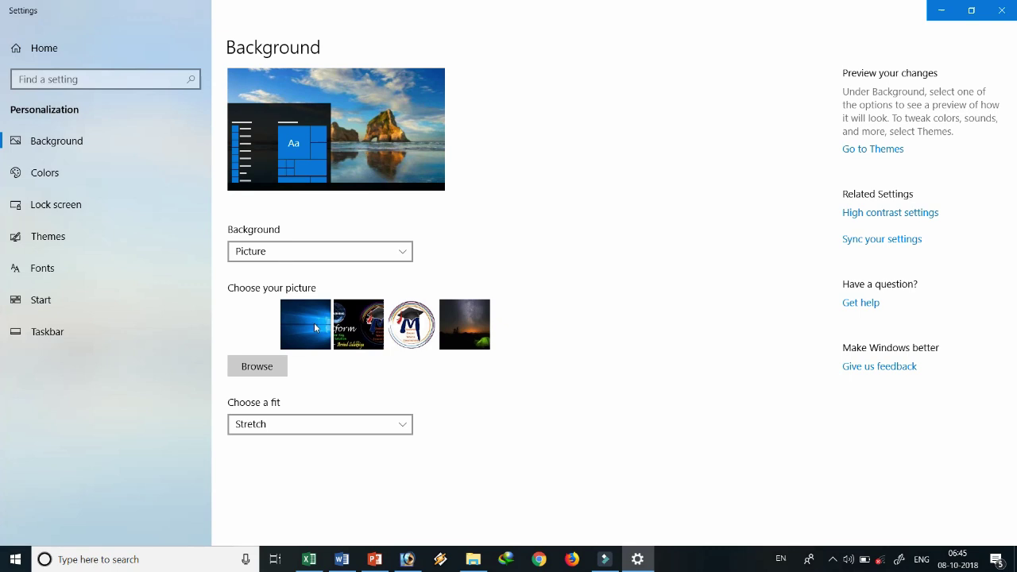
{"action": "left_click", "coordinate": [944, 12]}
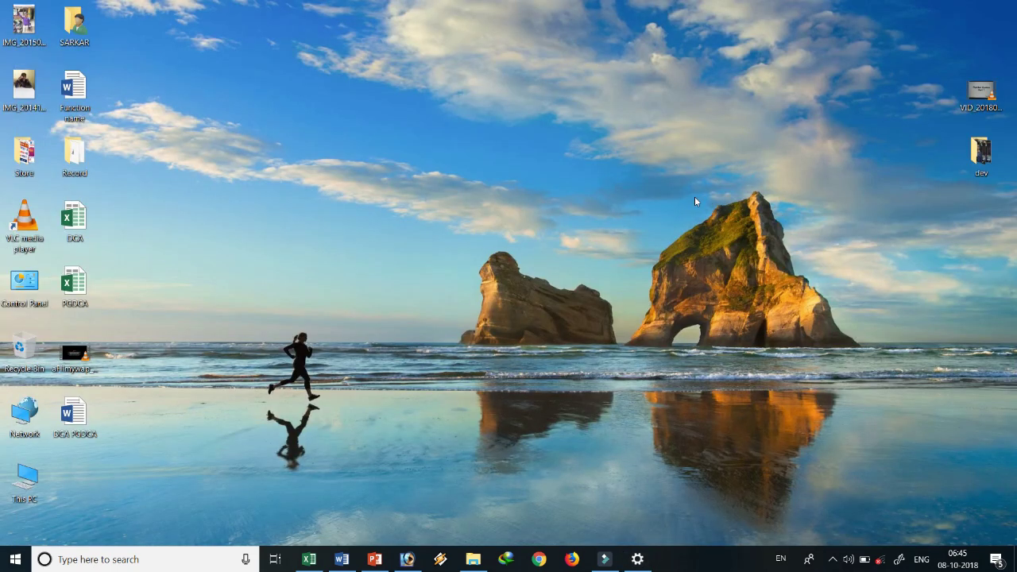
{"action": "left_click", "coordinate": [637, 559]}
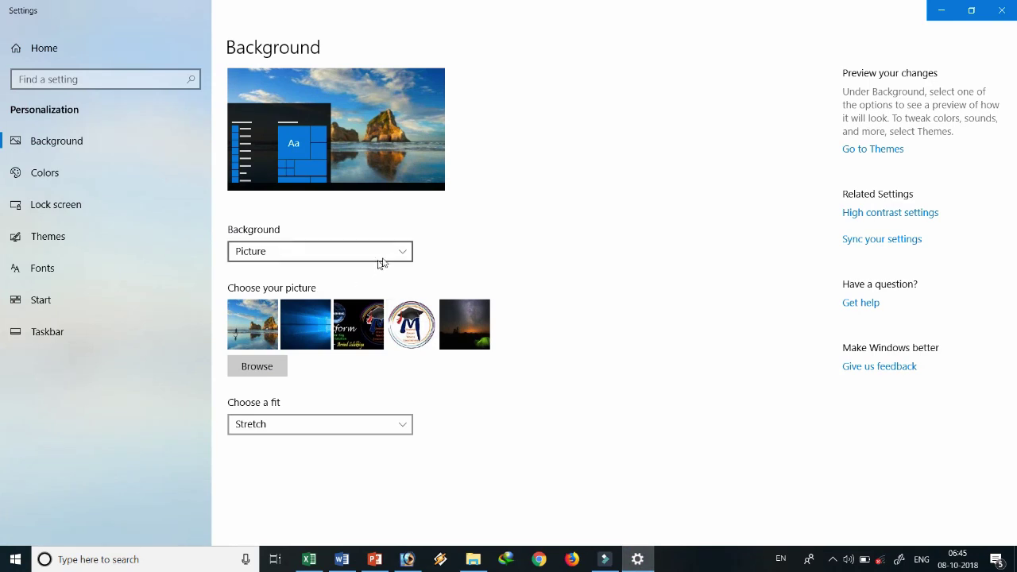
Set the black E-Learning logo picture as the desktop background and check it on the desktop
{"action": "left_click", "coordinate": [371, 326]}
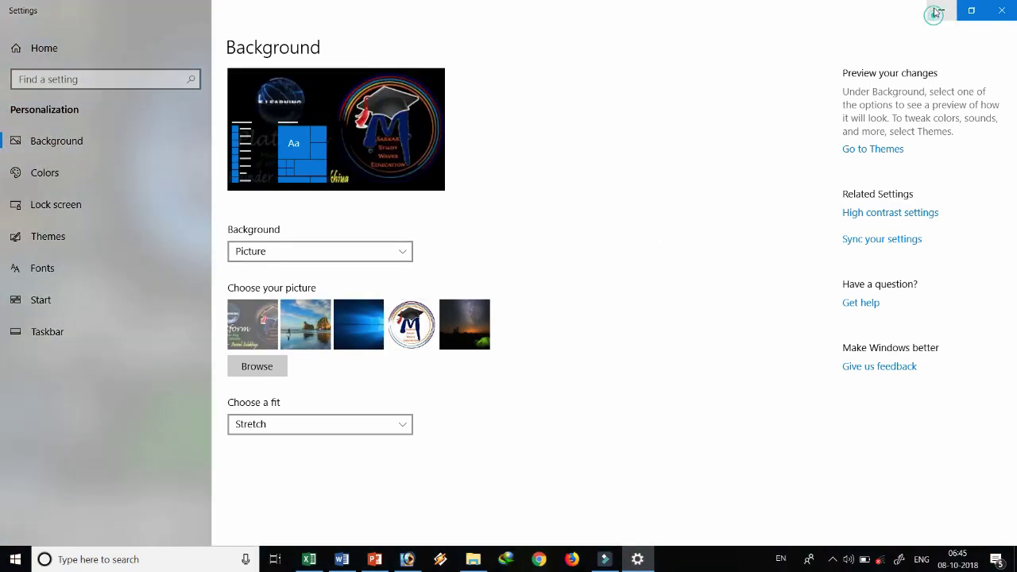
{"action": "left_click", "coordinate": [941, 11]}
{"action": "left_click", "coordinate": [631, 561]}
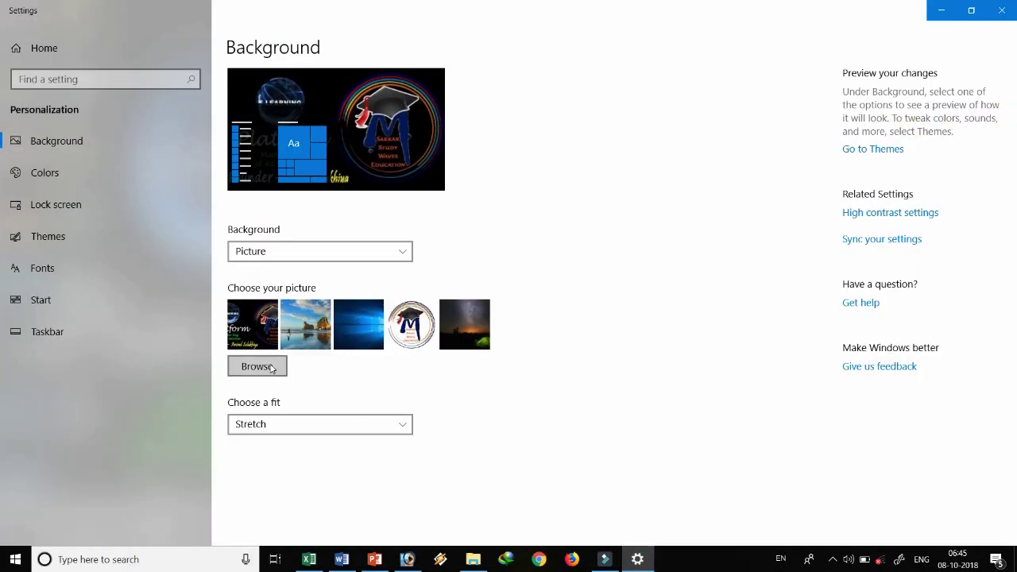
Examine the background type and fit options, and review the Colors and Lock screen settings
{"action": "left_click", "coordinate": [336, 256]}
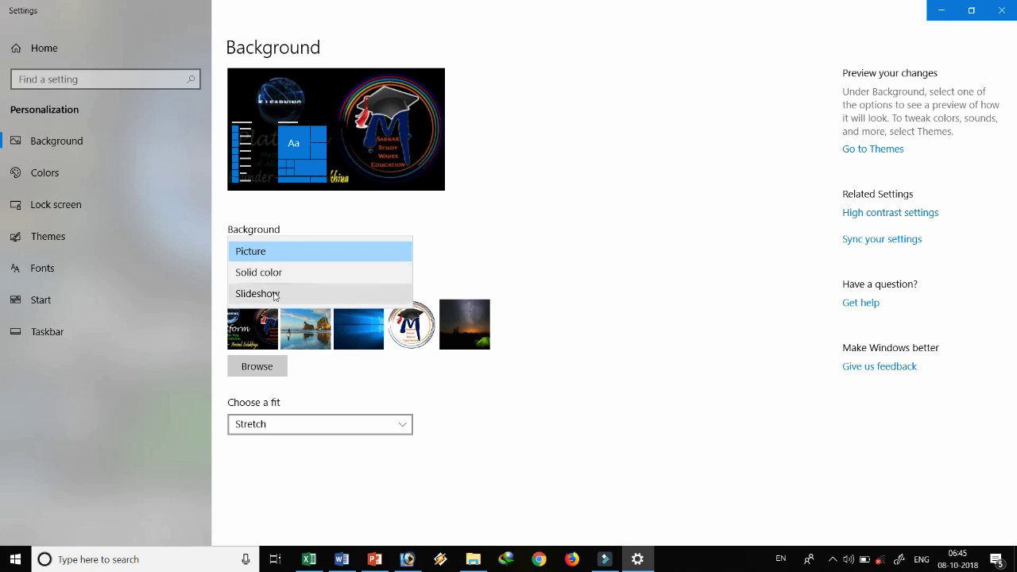
{"action": "left_click", "coordinate": [538, 442]}
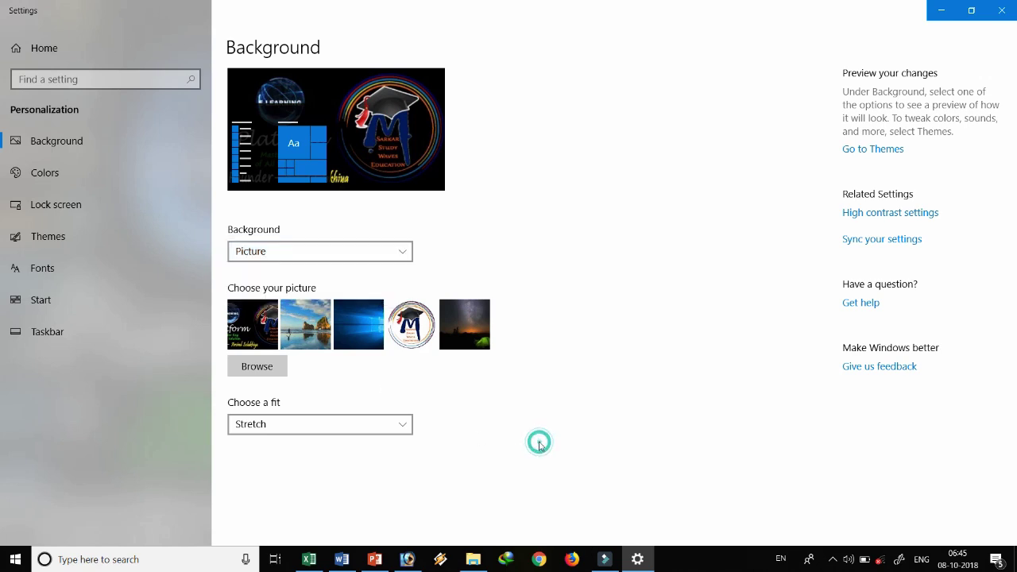
{"action": "left_click", "coordinate": [398, 423]}
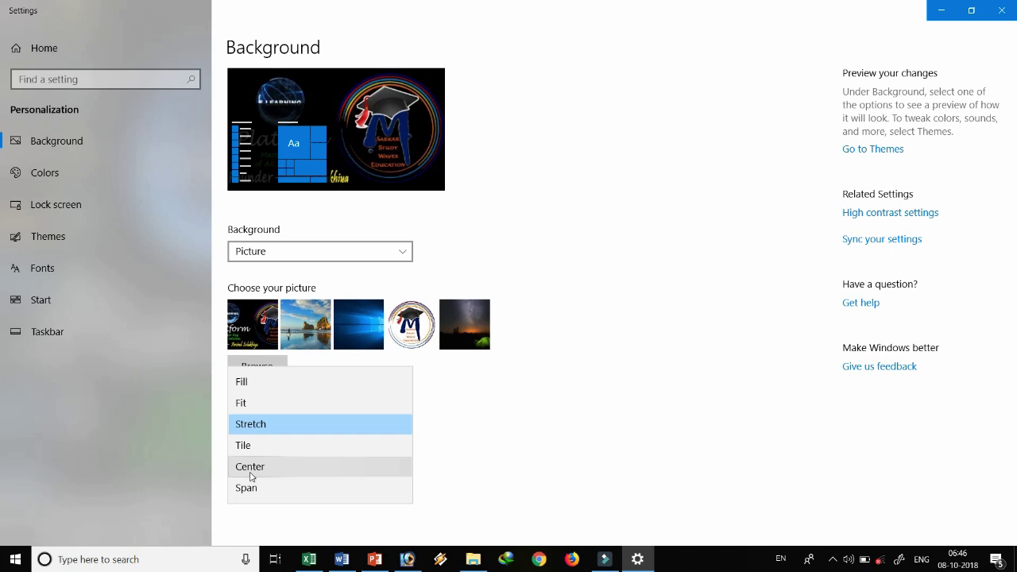
{"action": "left_click", "coordinate": [387, 422]}
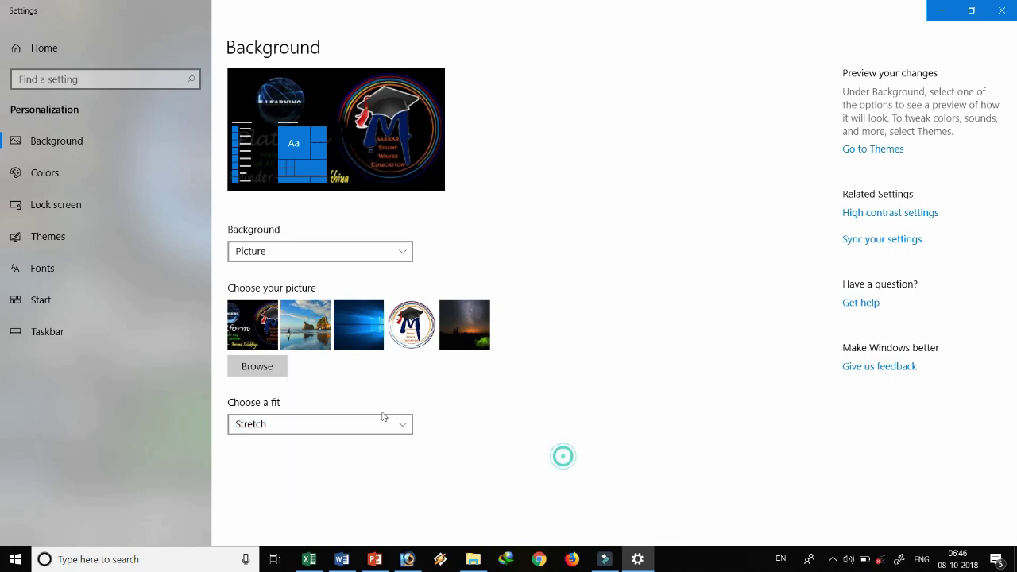
{"action": "left_click", "coordinate": [47, 172]}
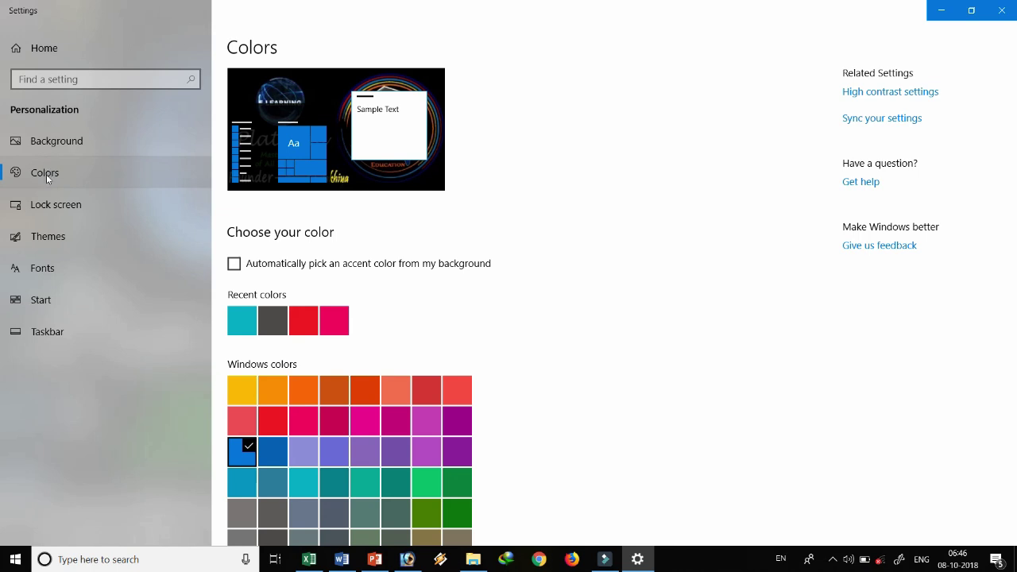
{"action": "left_click", "coordinate": [53, 208]}
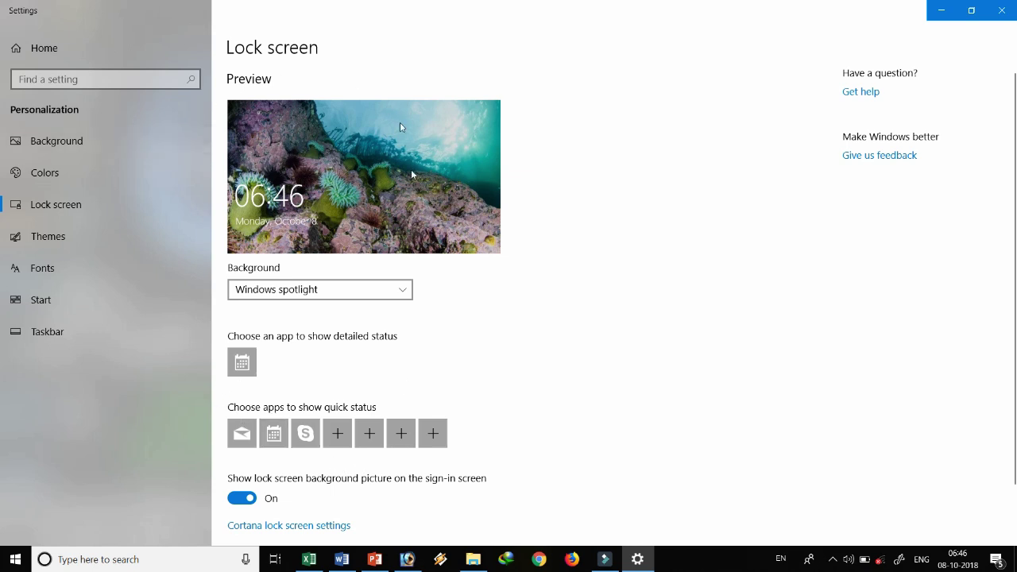
Apply the Windows 10 theme and check it on the desktop and in the Start menu
{"action": "left_click", "coordinate": [50, 237]}
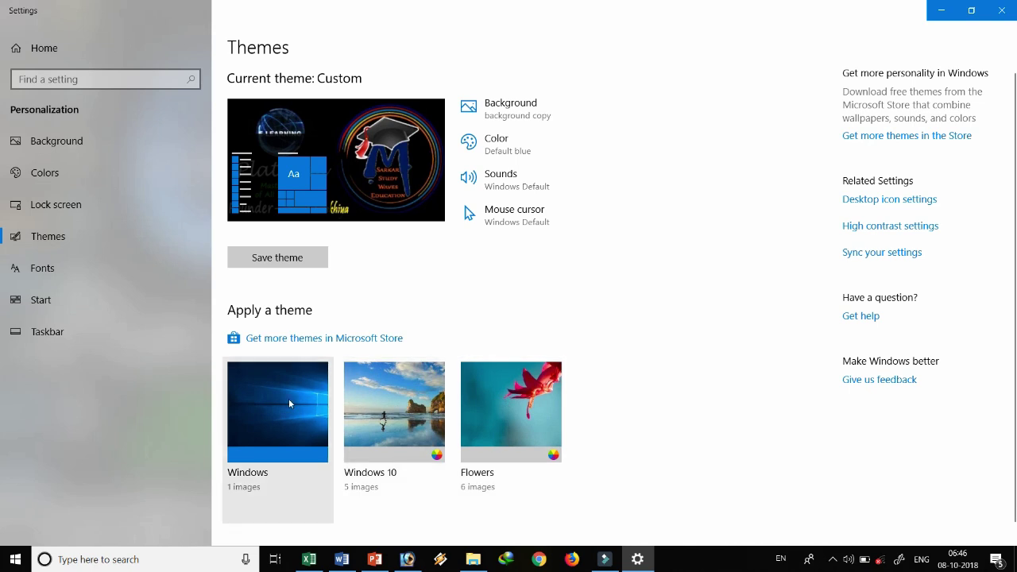
{"action": "left_click", "coordinate": [404, 410]}
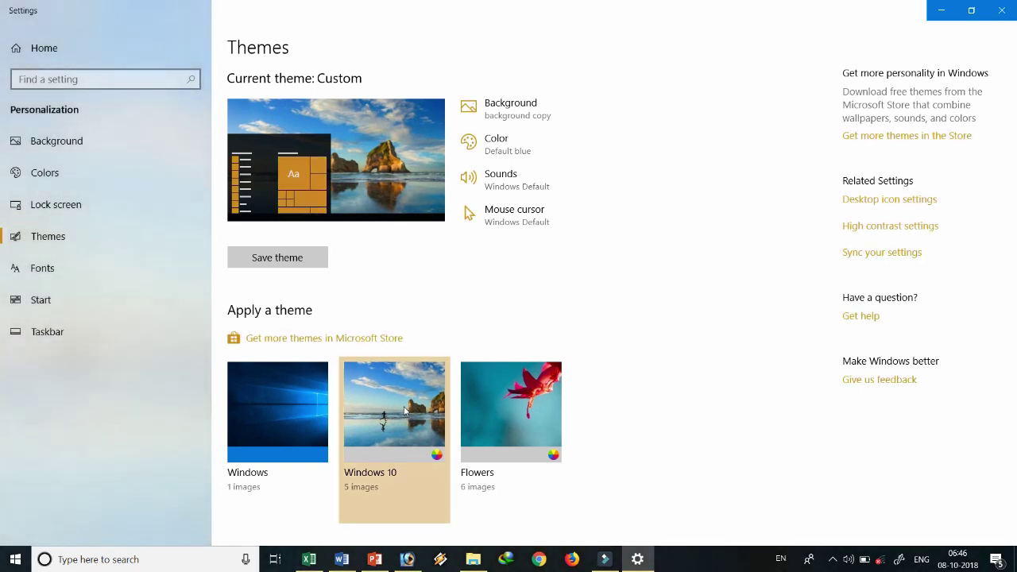
{"action": "left_click", "coordinate": [941, 11]}
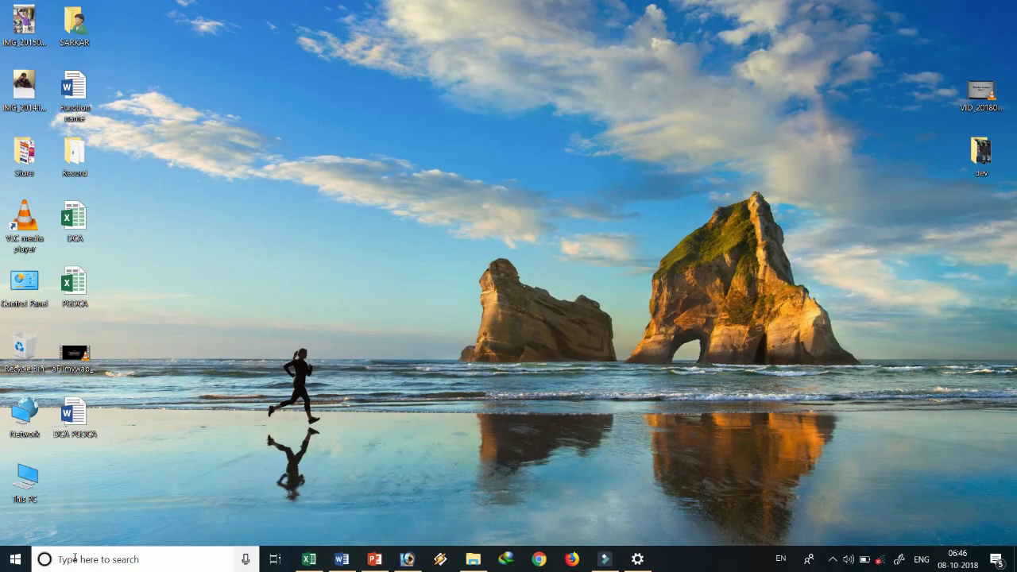
{"action": "left_click", "coordinate": [16, 559]}
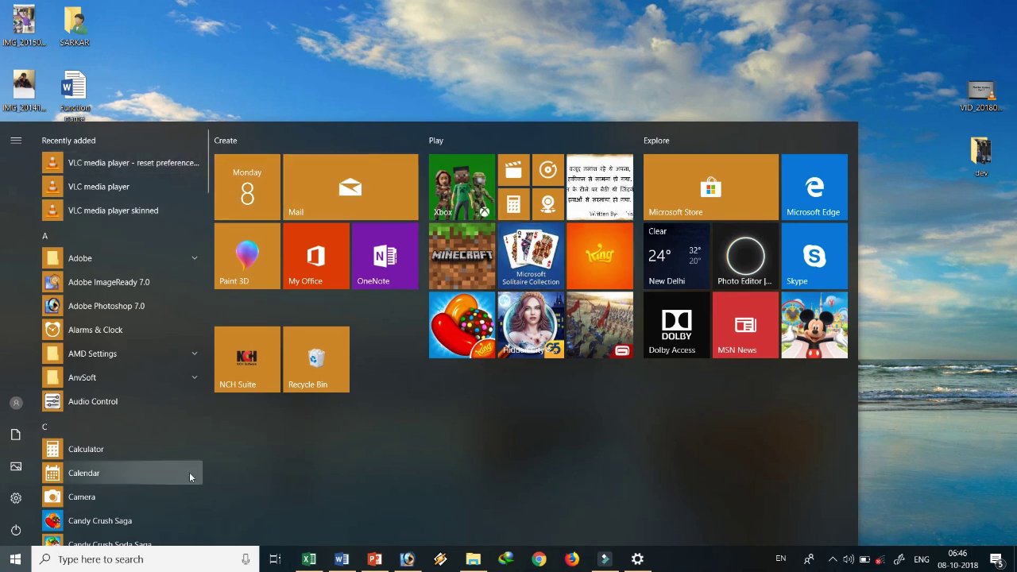
{"action": "left_click", "coordinate": [638, 559]}
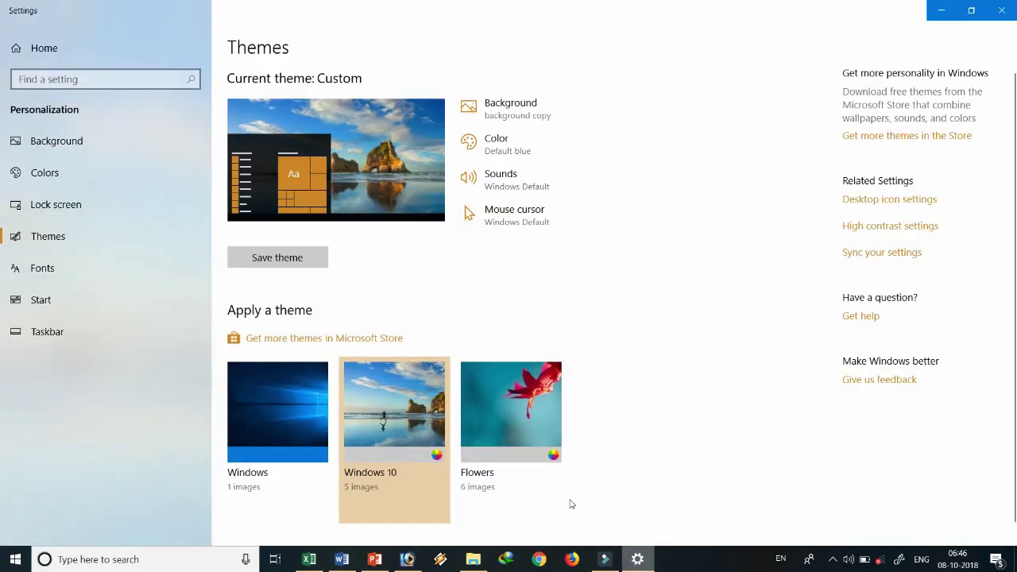
Review the Fonts, Start and Taskbar pages of the personalization settings
{"action": "scroll", "coordinate": [512, 419], "scroll_direction": "down", "scroll_amount": 1}
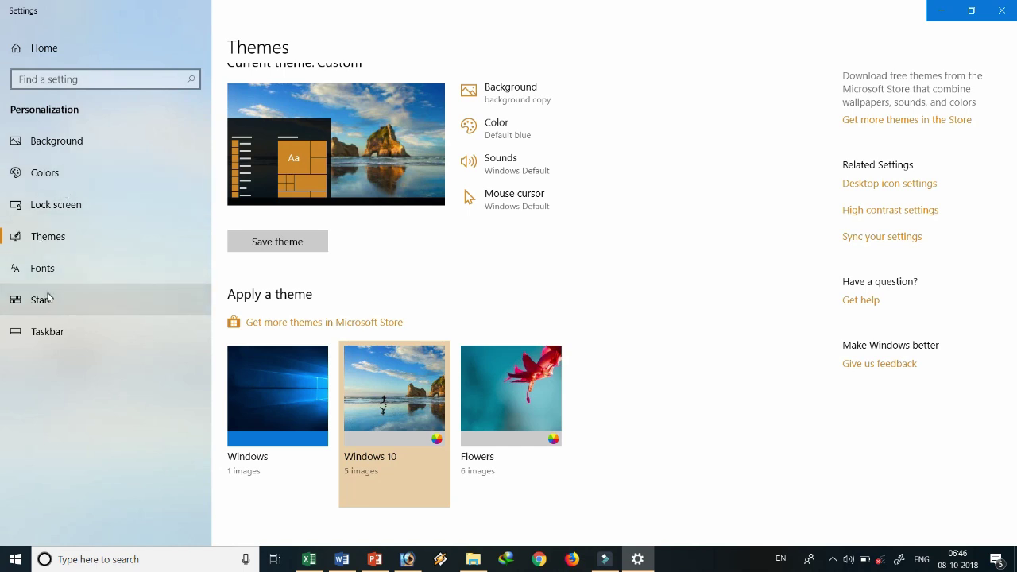
{"action": "left_click", "coordinate": [46, 269]}
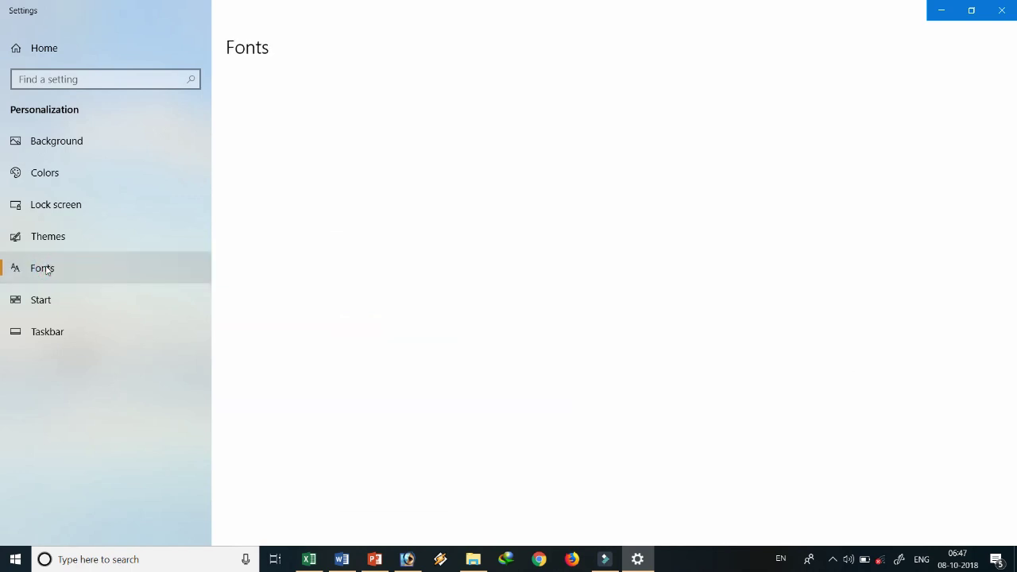
{"action": "left_click", "coordinate": [44, 301]}
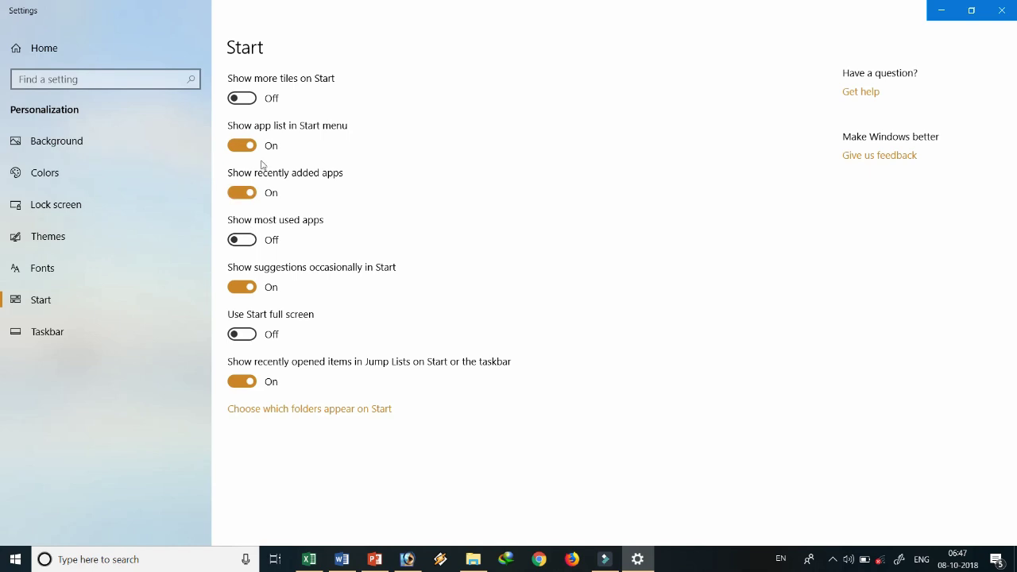
{"action": "left_click", "coordinate": [109, 342]}
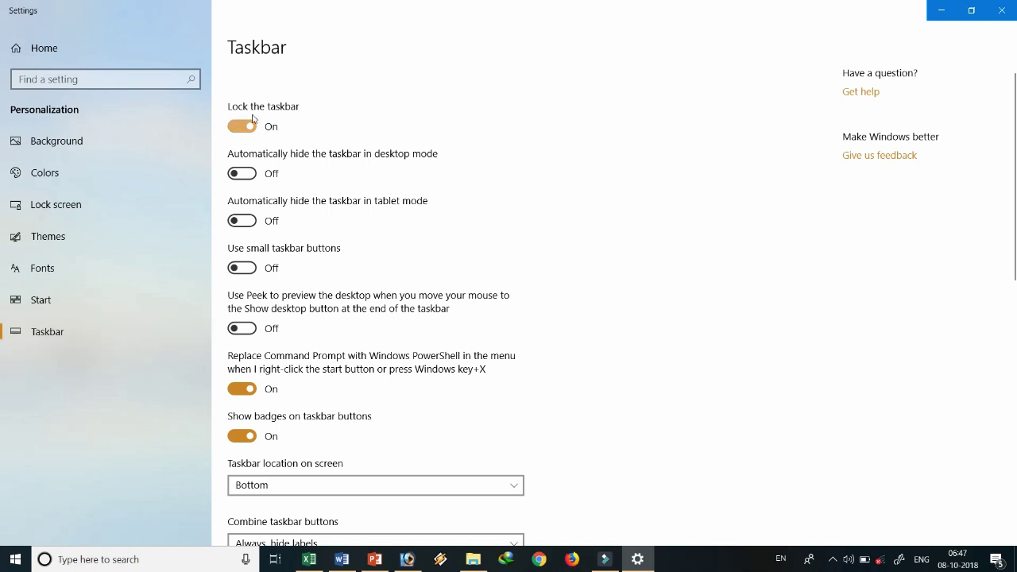
{"action": "left_click", "coordinate": [724, 561]}
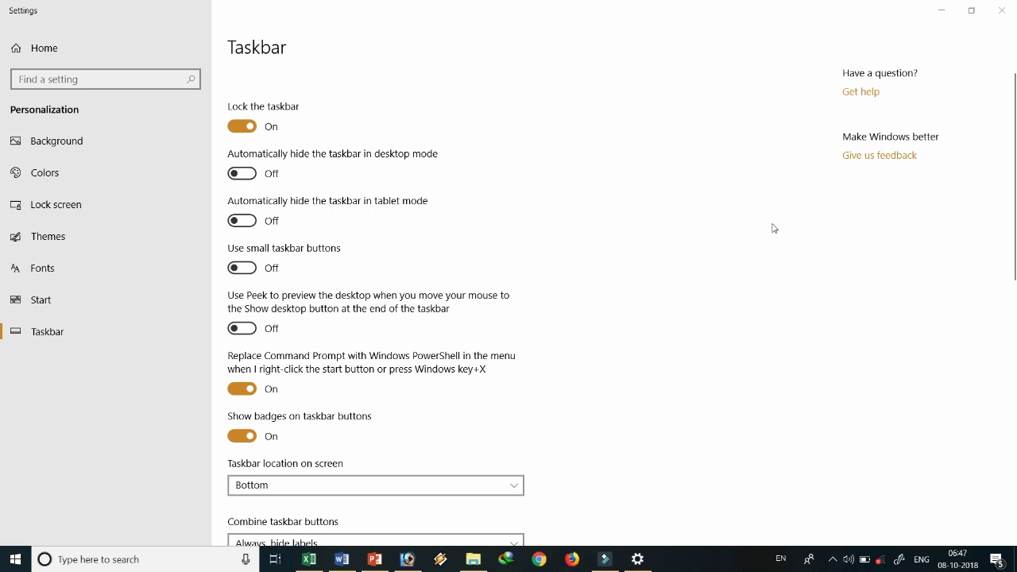
Close the personalization settings after revisiting the Background page, then switch to PowerPoint and point out the Desktop Background and Screen Saver topics
{"action": "left_click", "coordinate": [1002, 10]}
{"action": "right_click", "coordinate": [456, 155]}
{"action": "left_click", "coordinate": [497, 347]}
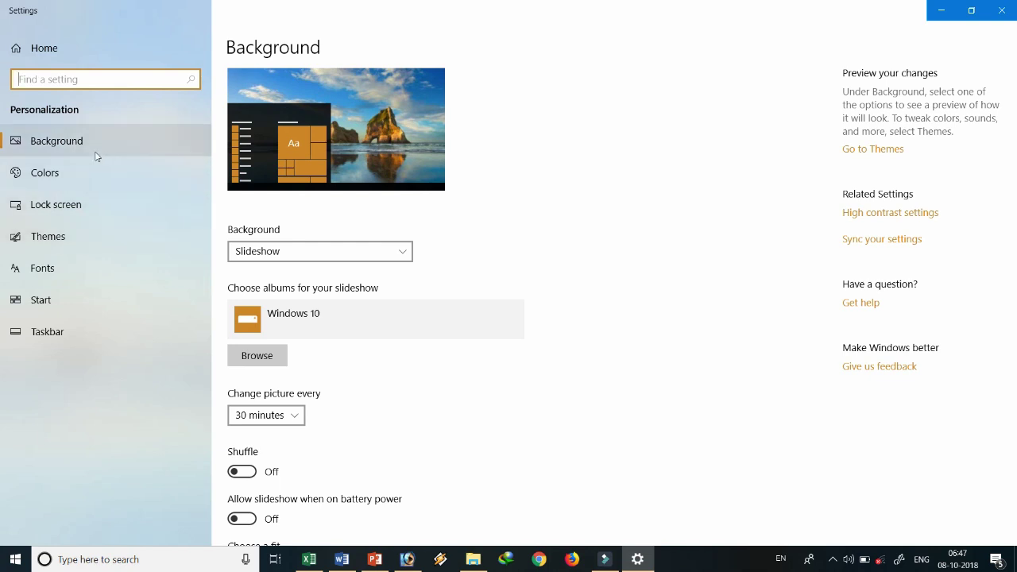
{"action": "left_click", "coordinate": [999, 15]}
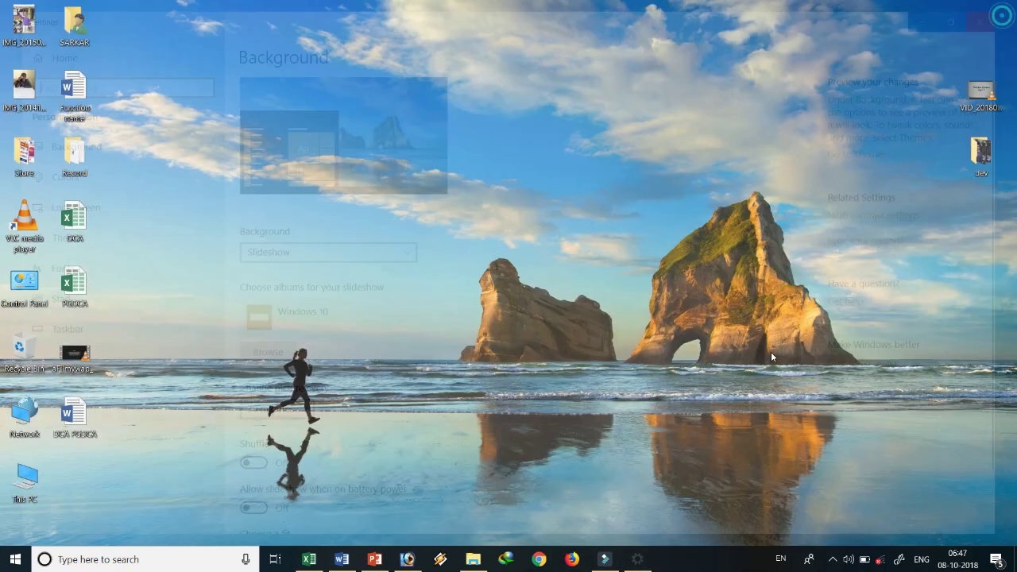
{"action": "left_click", "coordinate": [375, 559]}
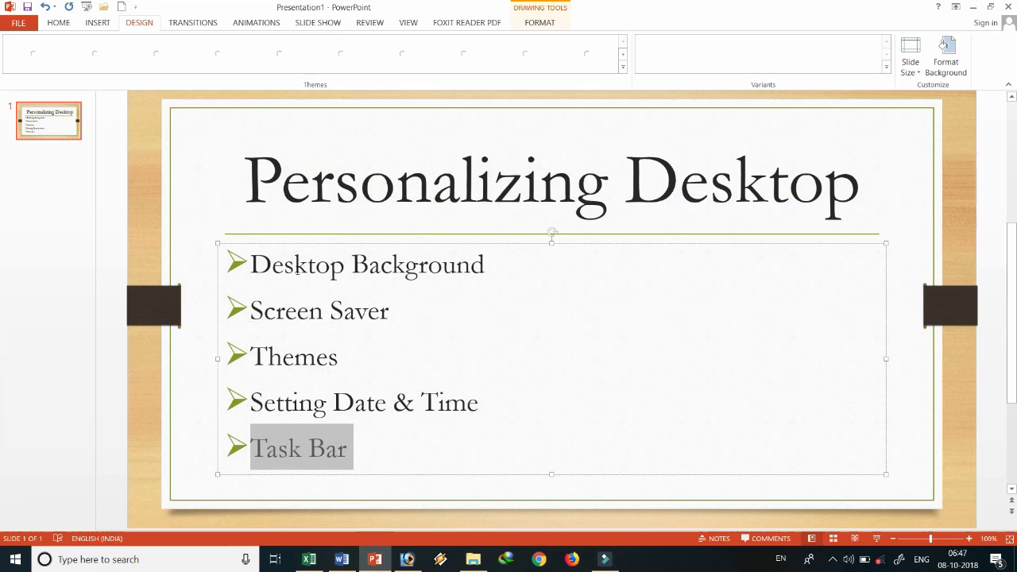
{"action": "left_click", "coordinate": [295, 264]}
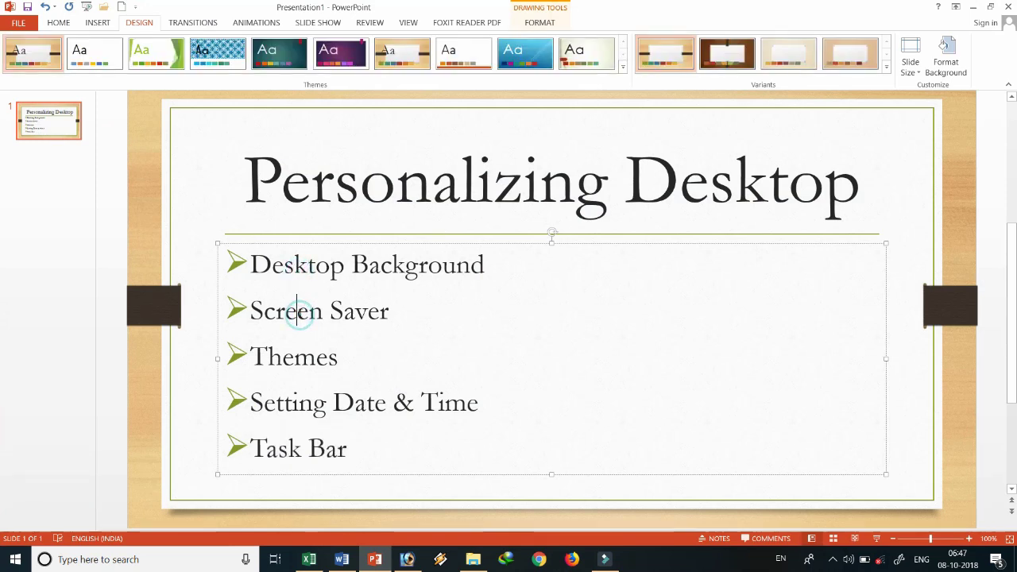
Reopen the desktop's Background settings, examine the slideshow picture-change intervals keeping 30 minutes, and close the settings
{"action": "left_click", "coordinate": [971, 8]}
{"action": "right_click", "coordinate": [448, 147]}
{"action": "left_click", "coordinate": [509, 338]}
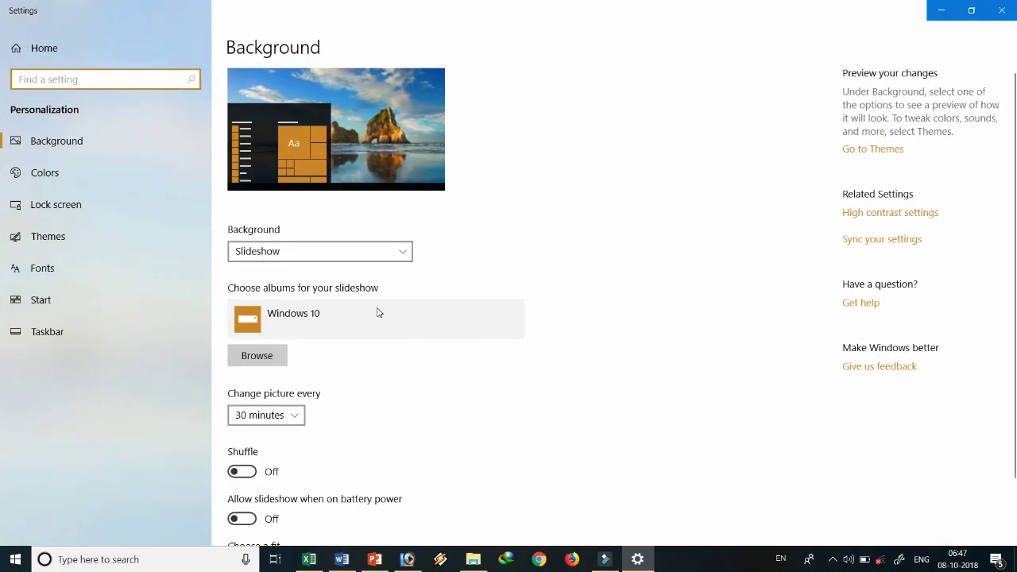
{"action": "left_click", "coordinate": [65, 210]}
{"action": "left_click", "coordinate": [63, 149]}
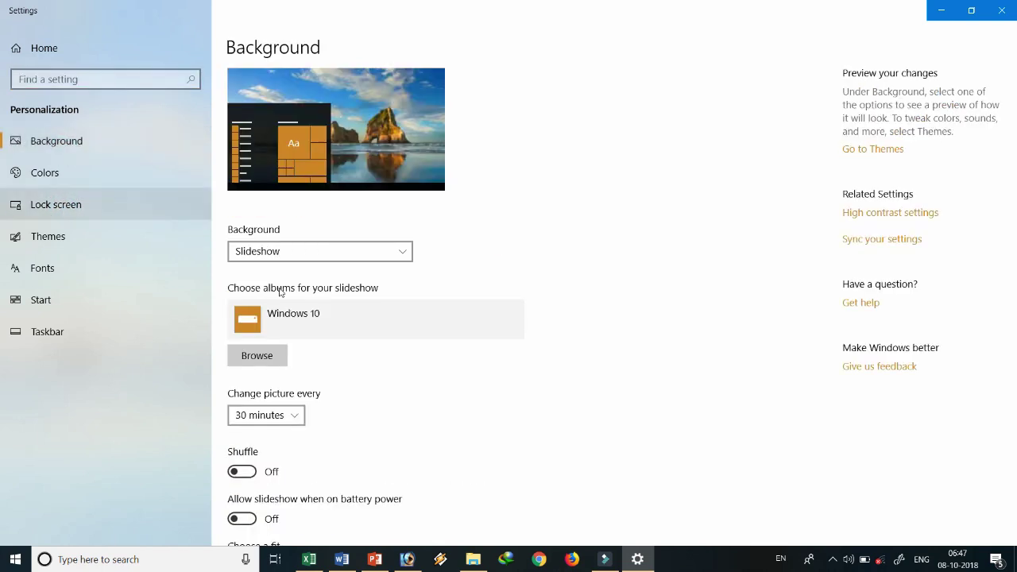
{"action": "scroll", "coordinate": [344, 340], "scroll_direction": "down", "scroll_amount": 2}
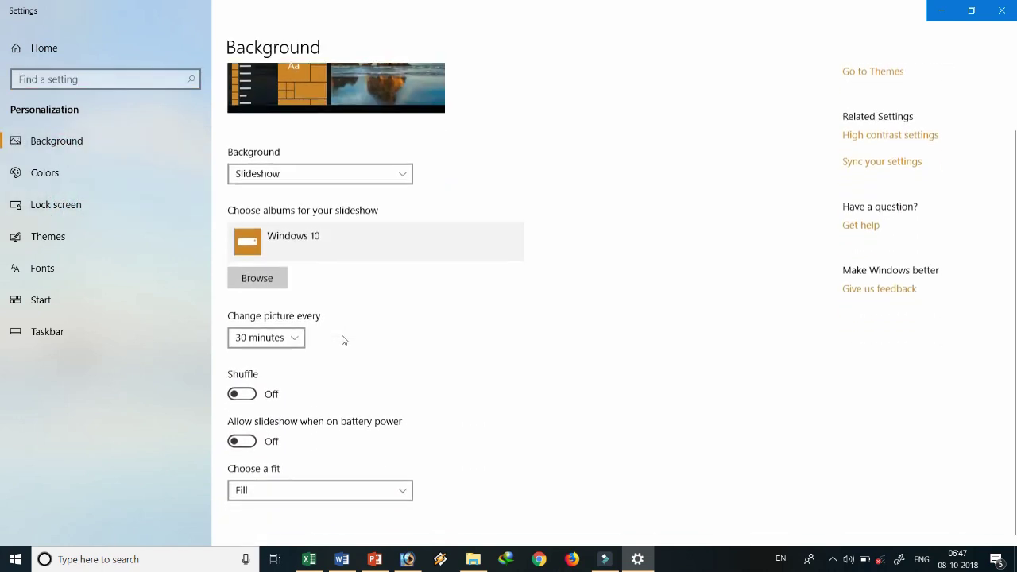
{"action": "left_click", "coordinate": [291, 338]}
{"action": "left_click", "coordinate": [360, 337]}
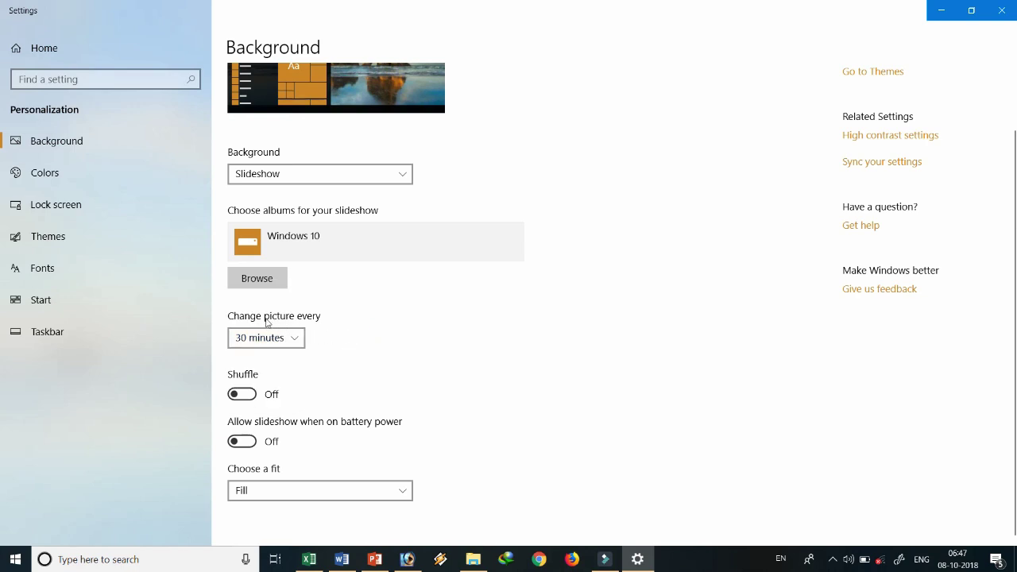
{"action": "left_click", "coordinate": [296, 340]}
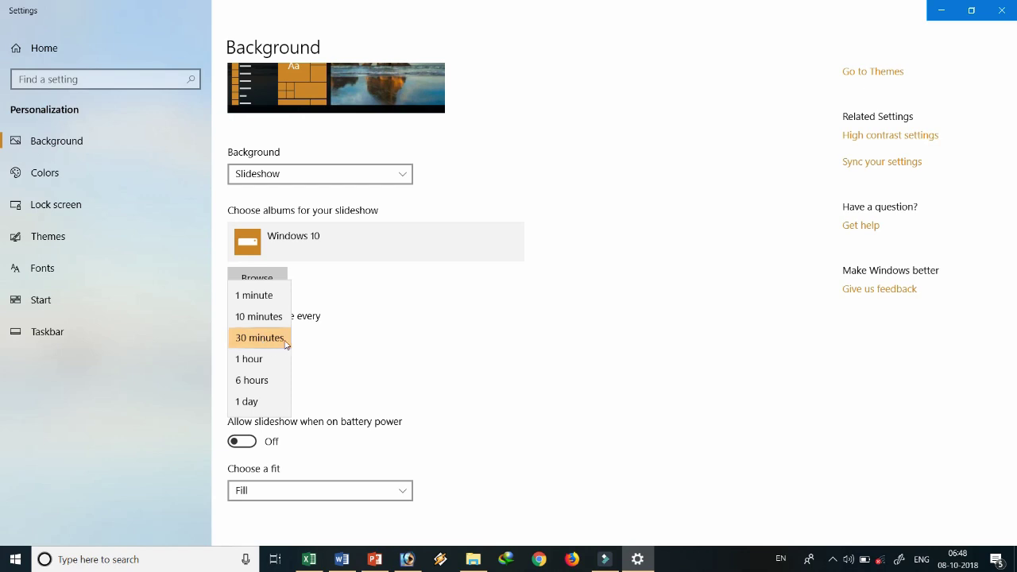
{"action": "left_click", "coordinate": [283, 340]}
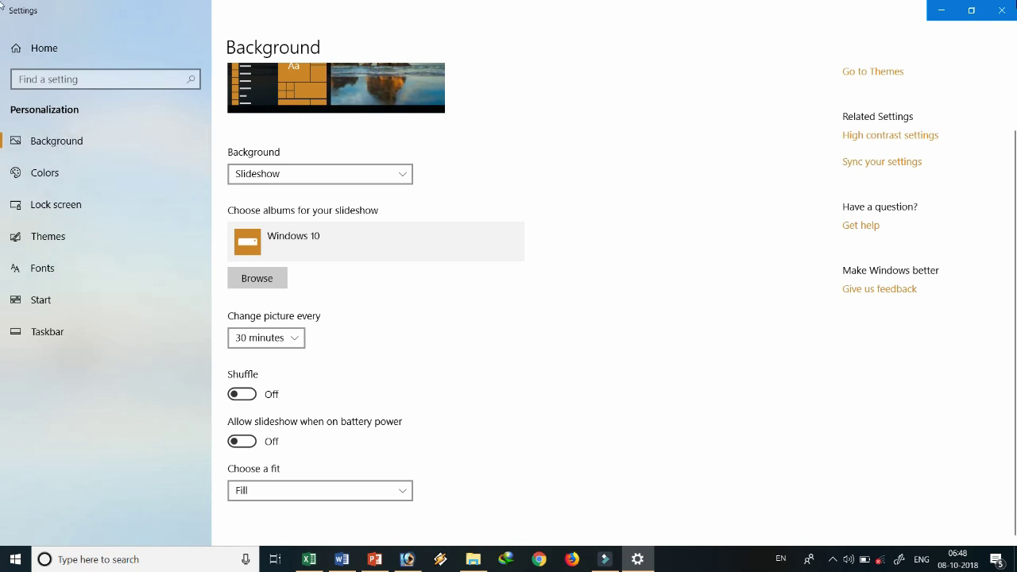
{"action": "left_click", "coordinate": [1001, 11]}
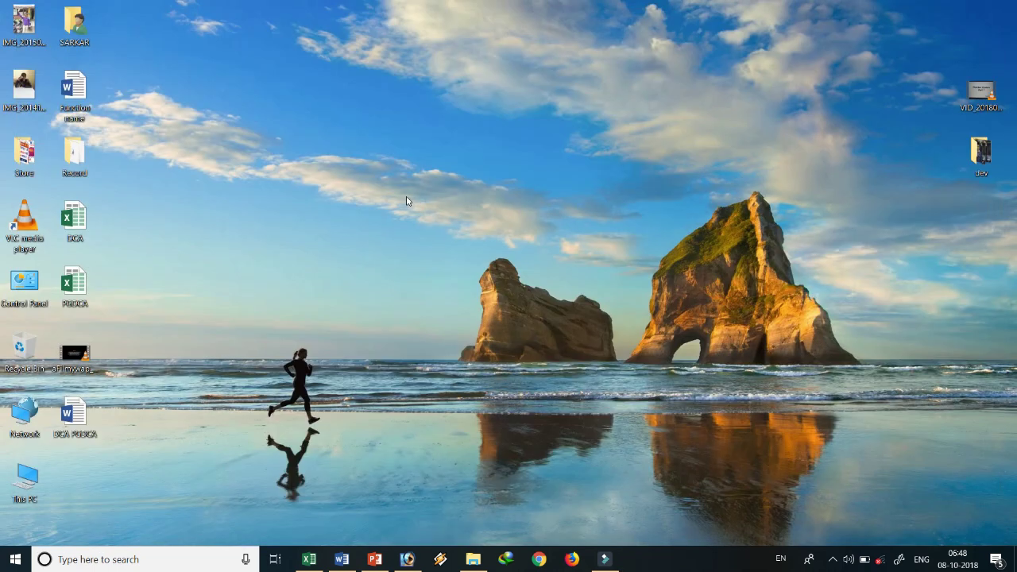
Switch to the PowerPoint presentation and highlight the Setting Date & Time topic on the slide
{"action": "left_click", "coordinate": [375, 559]}
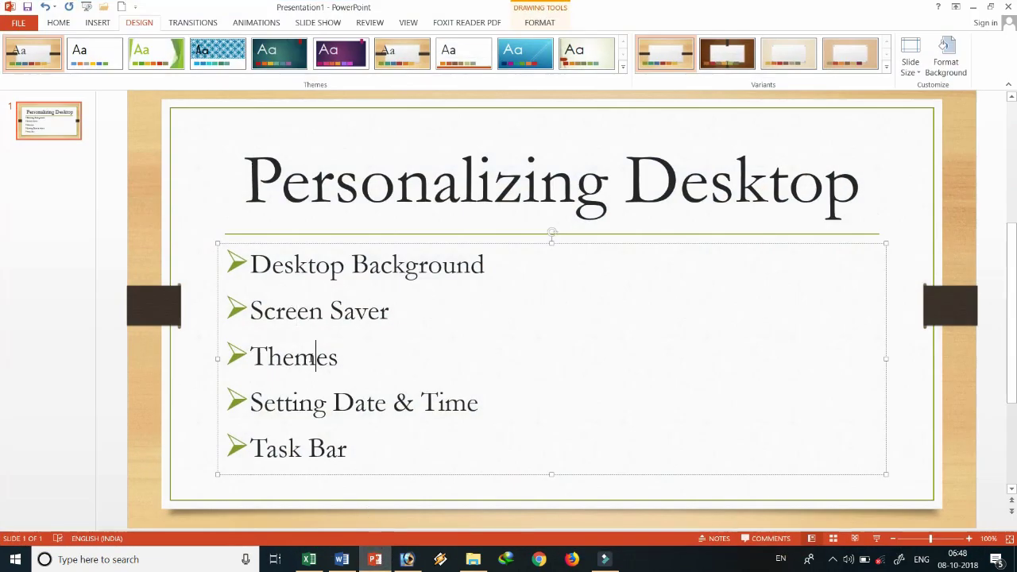
{"action": "double_click", "coordinate": [315, 357]}
{"action": "double_click", "coordinate": [324, 402]}
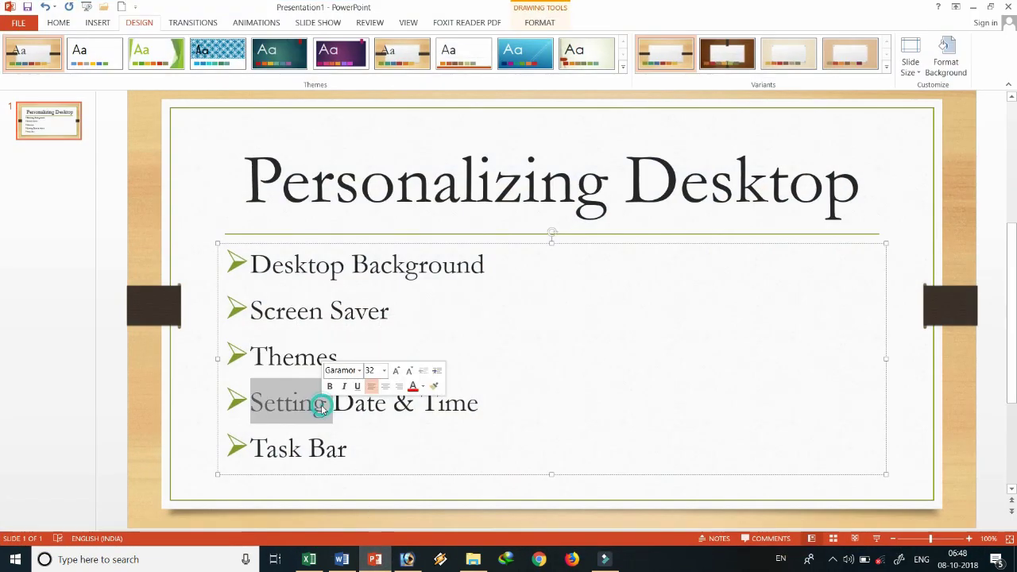
{"action": "left_click", "coordinate": [325, 403]}
{"action": "triple_click", "coordinate": [325, 403]}
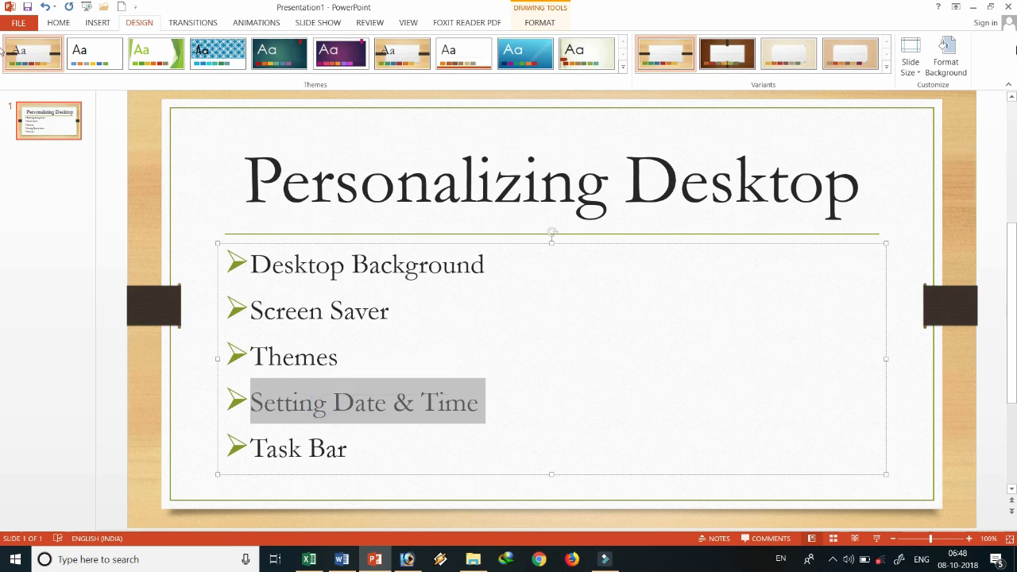
Return to the desktop and view the clock and monthly calendar from the taskbar
{"action": "left_click", "coordinate": [973, 7]}
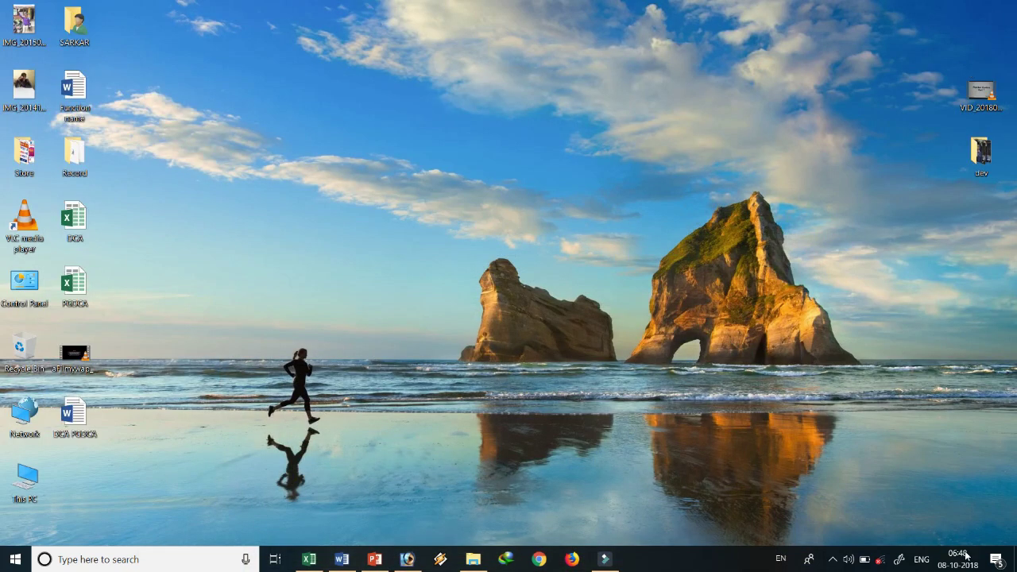
{"action": "left_click", "coordinate": [962, 560]}
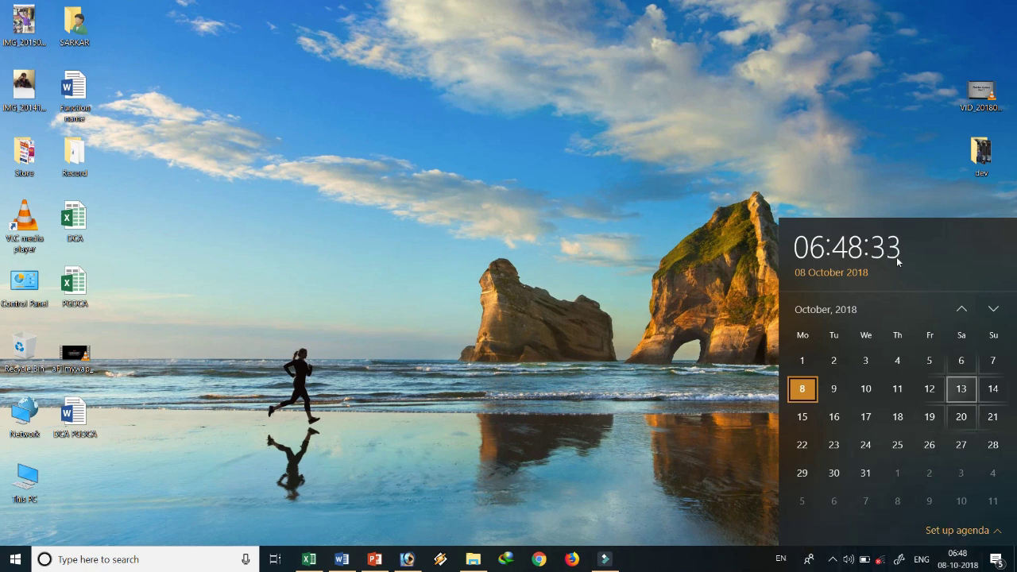
{"action": "left_click", "coordinate": [627, 467]}
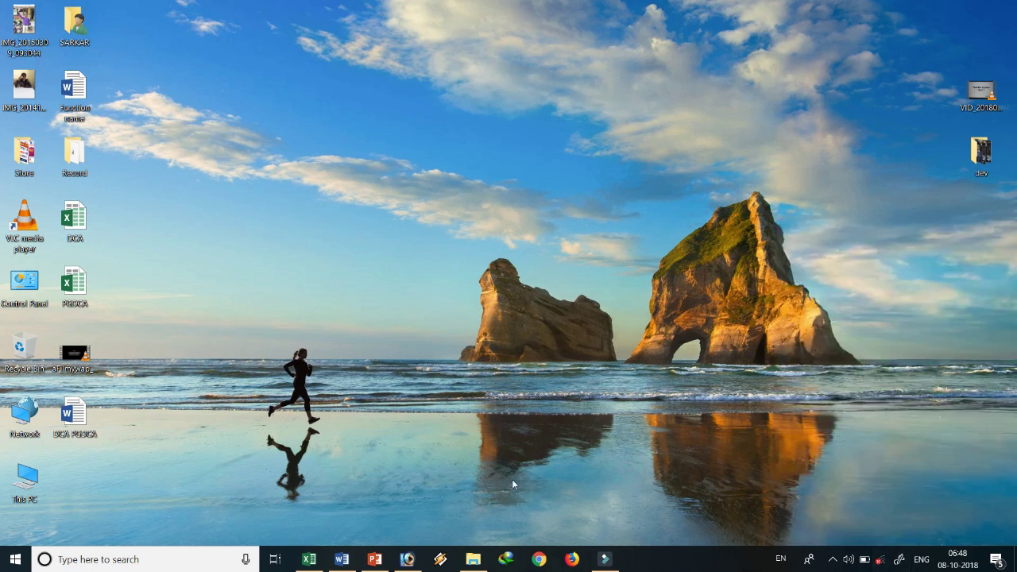
Search for "control", open Control Panel and bring up the Date and Time dialog, placing it near the screen's centre
{"action": "key", "text": "super"}
{"action": "type", "text": "control"}
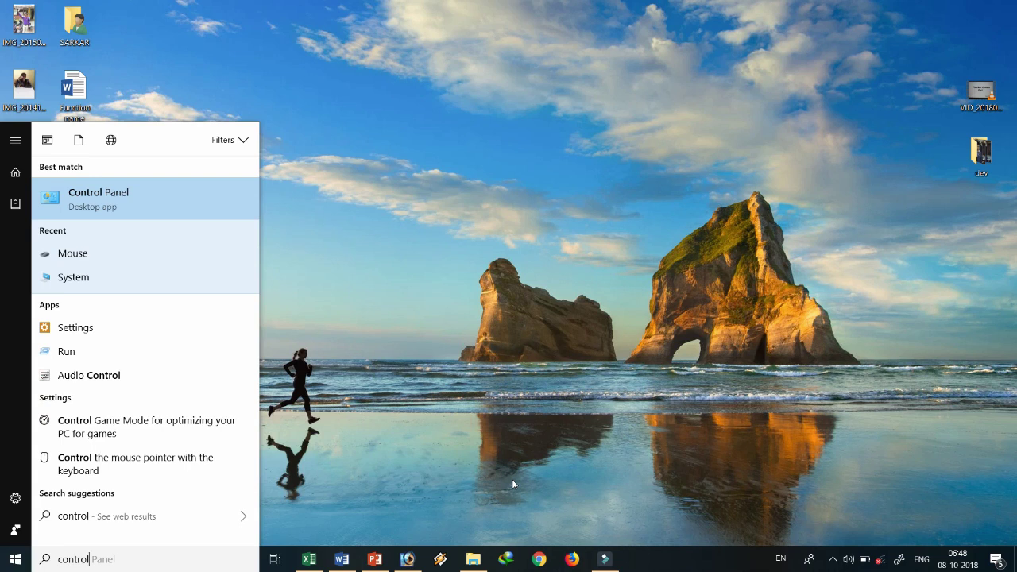
{"action": "key", "text": "Return"}
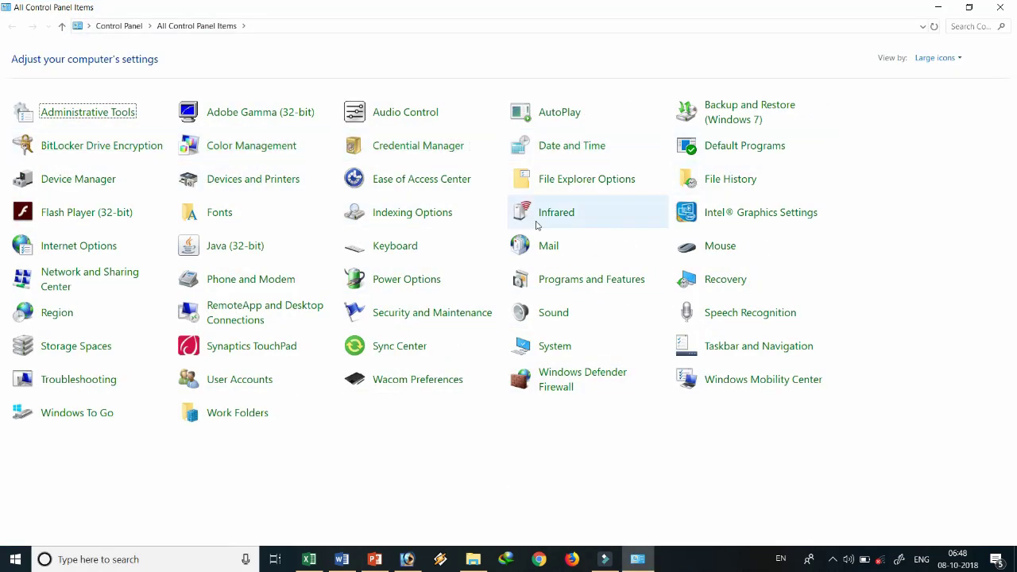
{"action": "left_click", "coordinate": [561, 147]}
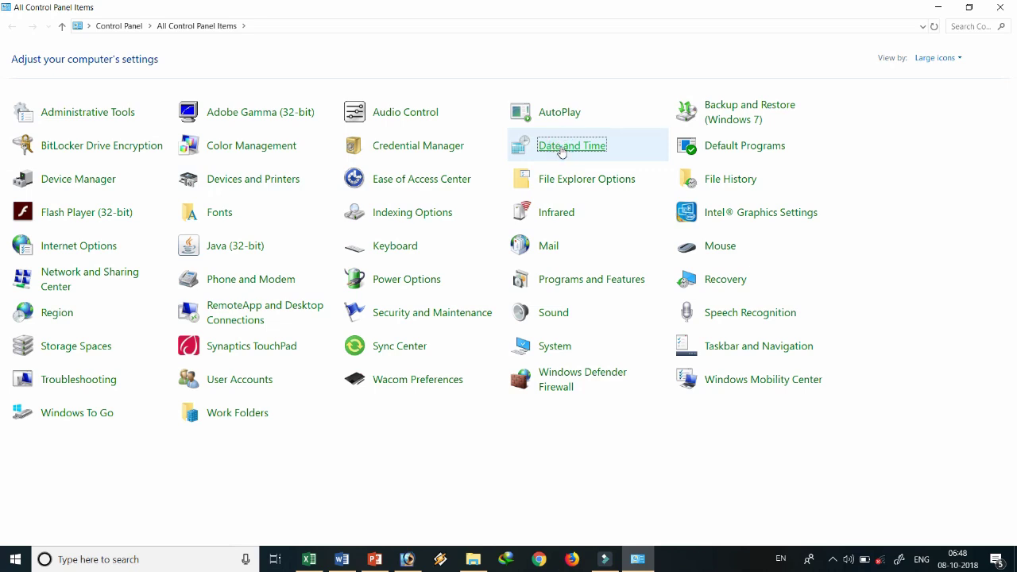
{"action": "left_click_drag", "start_coordinate": [268, 97], "coordinate": [504, 98]}
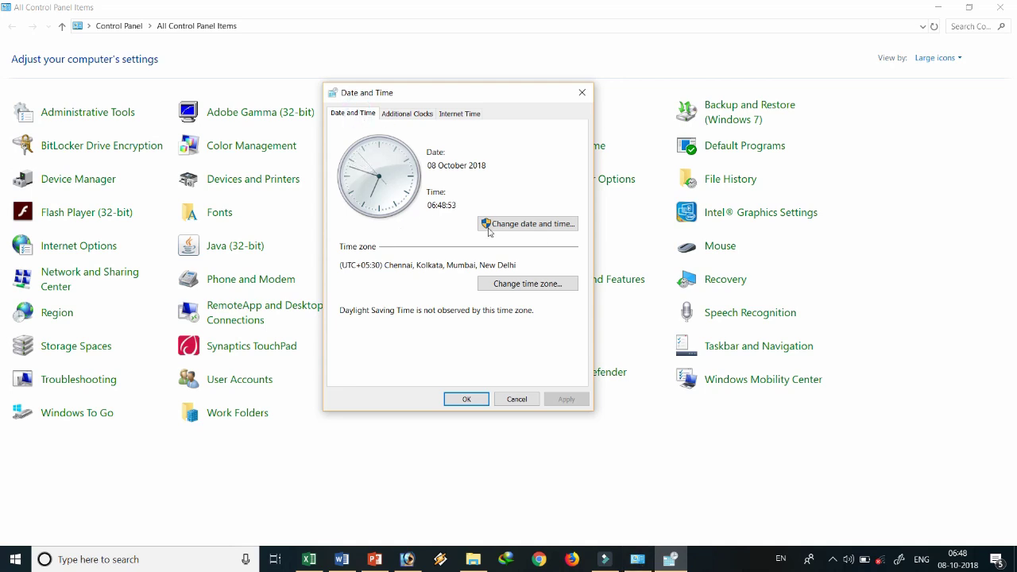
Change the system date to 01 October 2018 and confirm the new date
{"action": "left_click", "coordinate": [549, 225]}
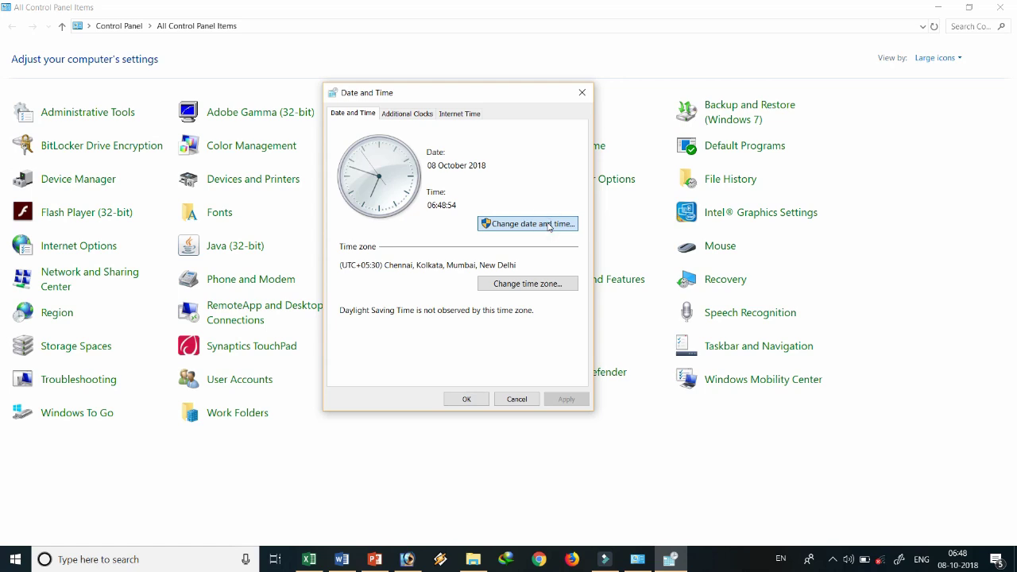
{"action": "left_click", "coordinate": [436, 182]}
{"action": "left_click", "coordinate": [343, 182]}
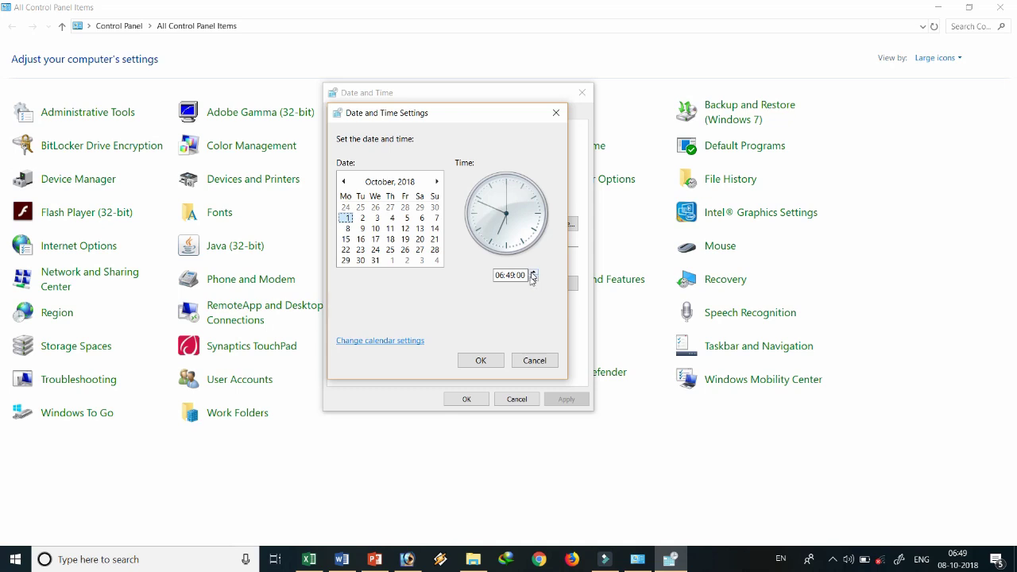
{"action": "left_click", "coordinate": [480, 361]}
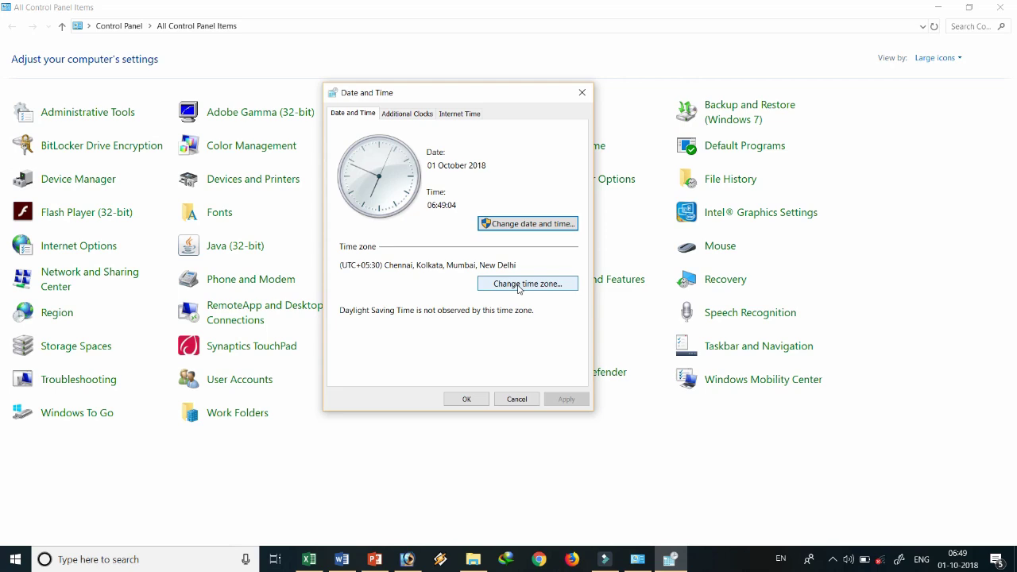
Review the time zone settings and the current date and time, keeping the (UTC+05:30) Chennai, Kolkata, Mumbai, New Delhi zone
{"action": "left_click", "coordinate": [518, 286]}
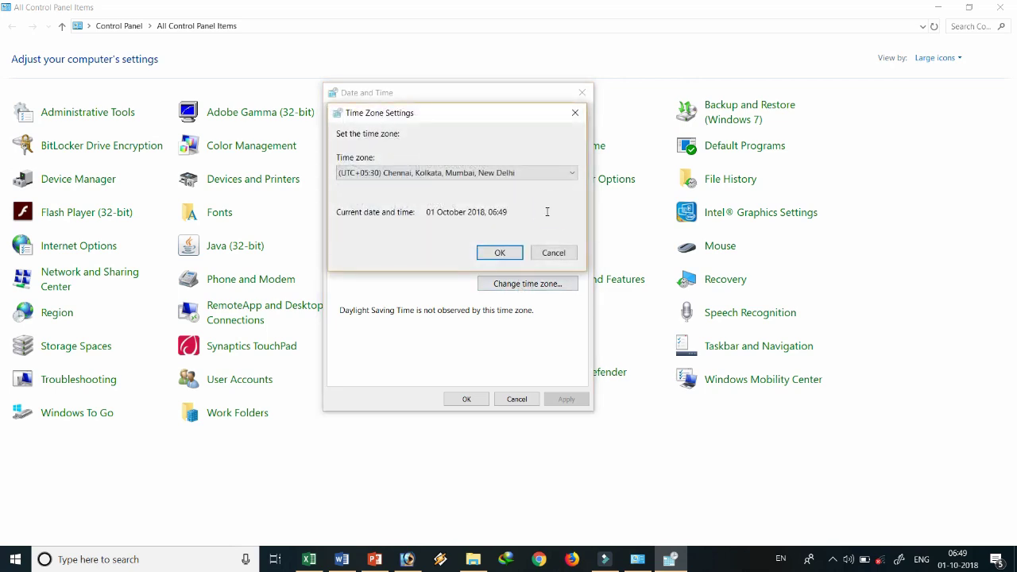
{"action": "left_click_drag", "start_coordinate": [549, 210], "coordinate": [292, 206]}
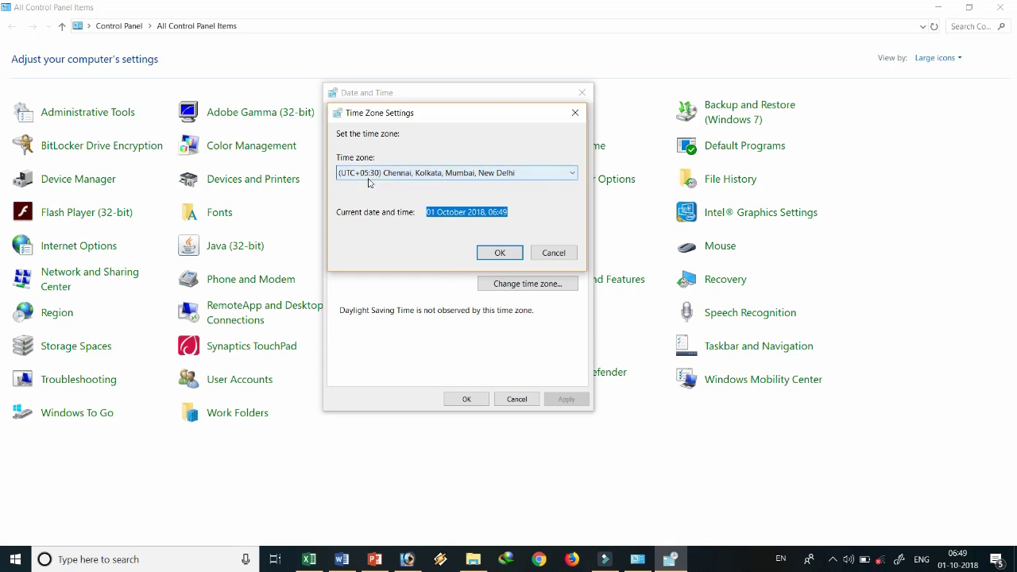
{"action": "double_click", "coordinate": [435, 210]}
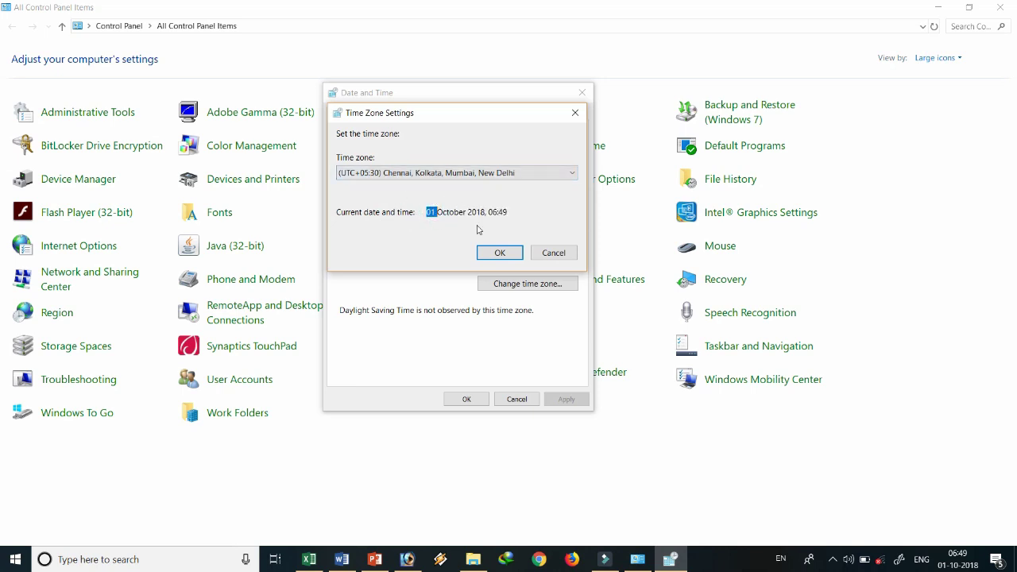
{"action": "left_click", "coordinate": [500, 253]}
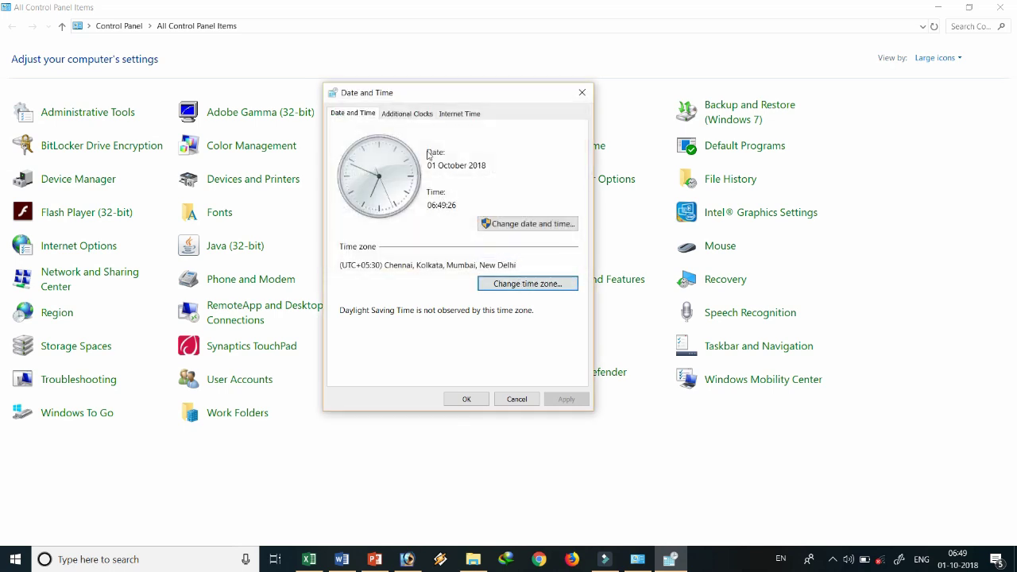
Review the Additional Clocks and Internet Time settings, cancel the time server changes, and close the Date and Time dialog
{"action": "left_click", "coordinate": [409, 114]}
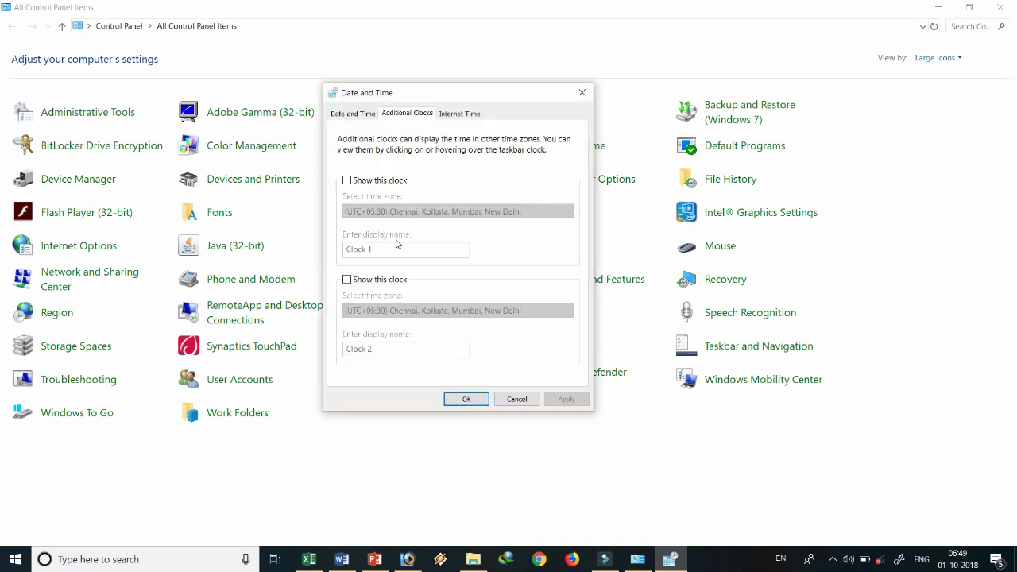
{"action": "left_click", "coordinate": [453, 116]}
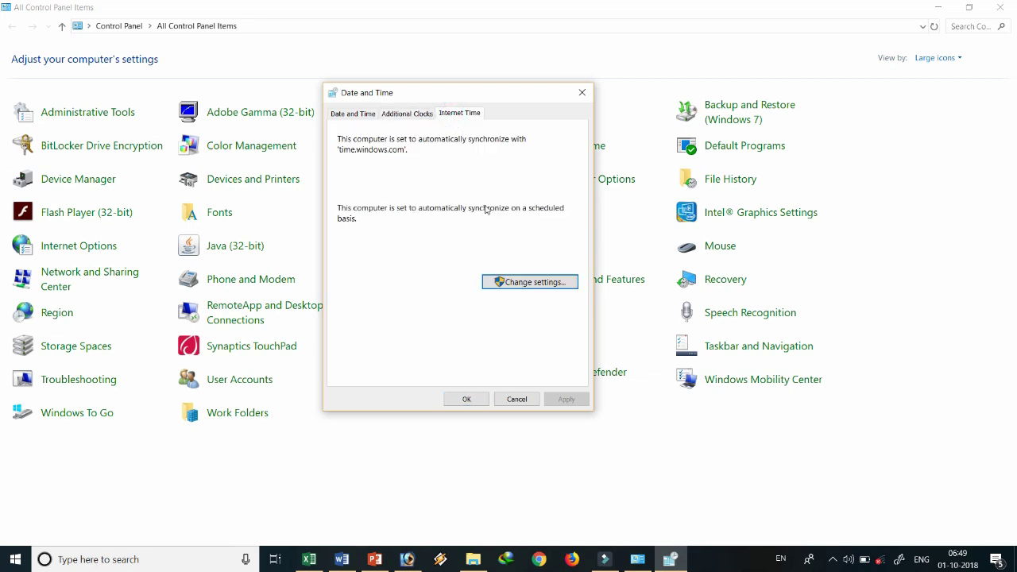
{"action": "left_click", "coordinate": [523, 286]}
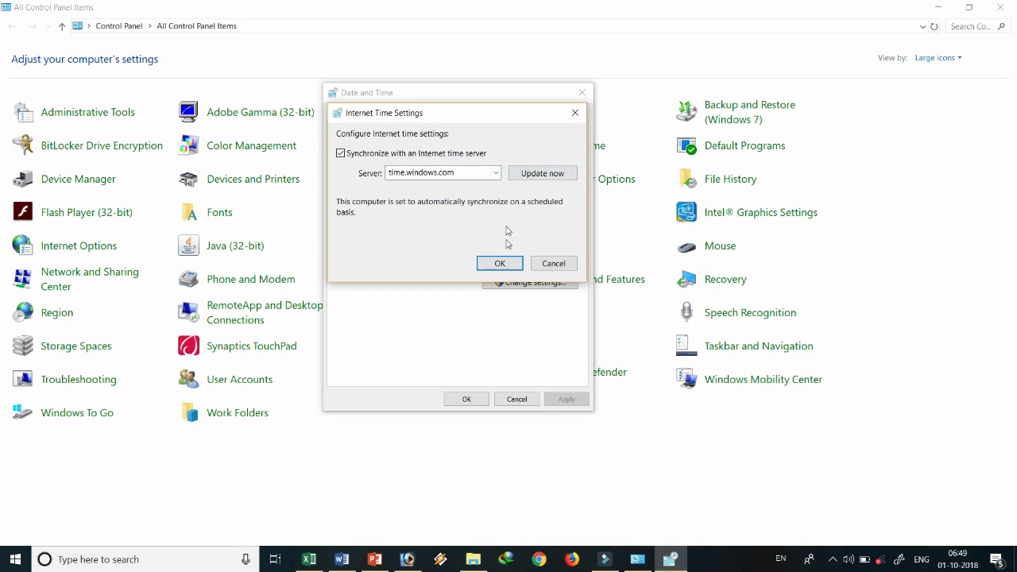
{"action": "left_click", "coordinate": [549, 270]}
{"action": "left_click", "coordinate": [467, 399]}
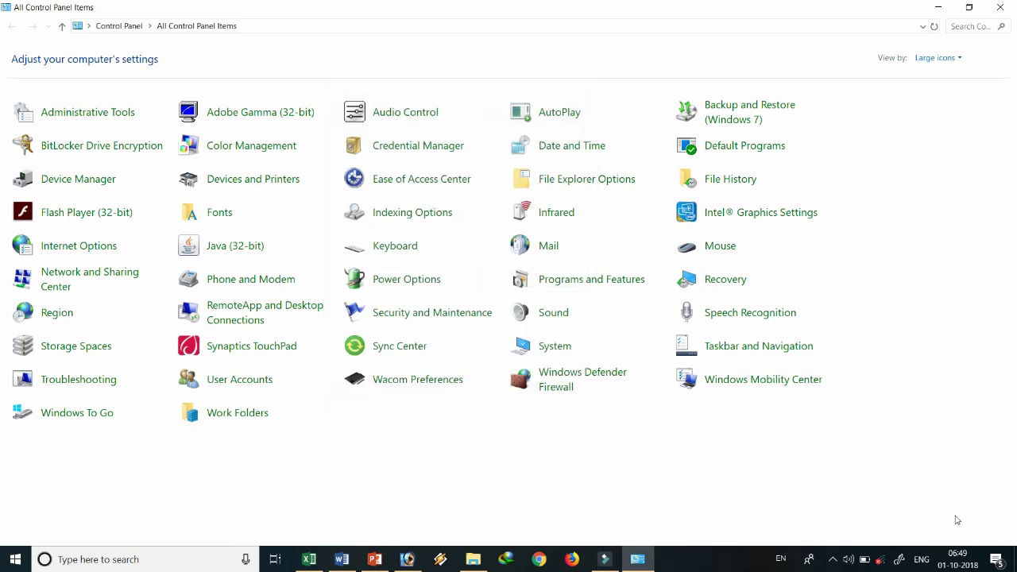
Check the date in the taskbar calendar and look through the notifications in the action center
{"action": "left_click", "coordinate": [958, 560]}
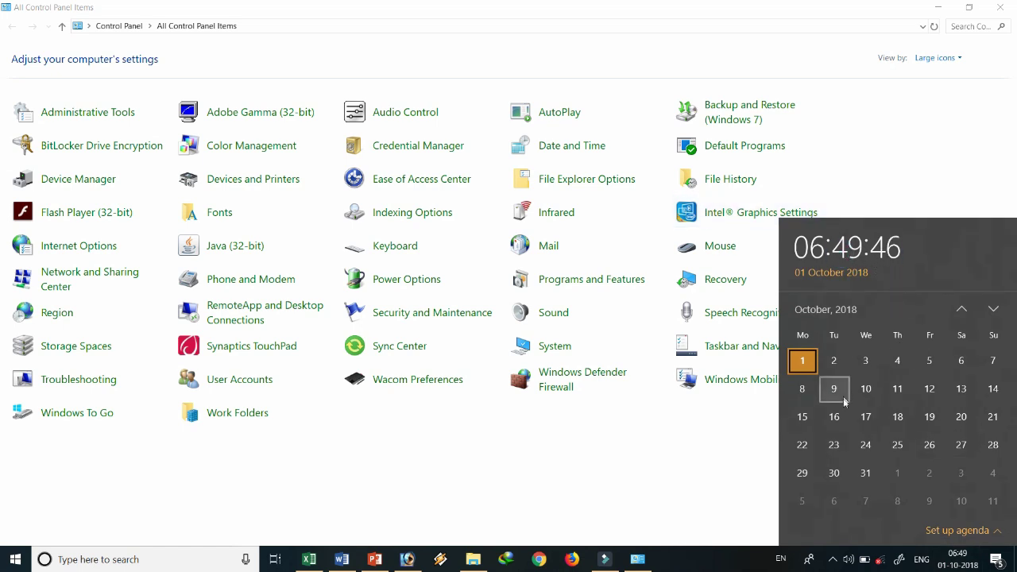
{"action": "left_click", "coordinate": [996, 563]}
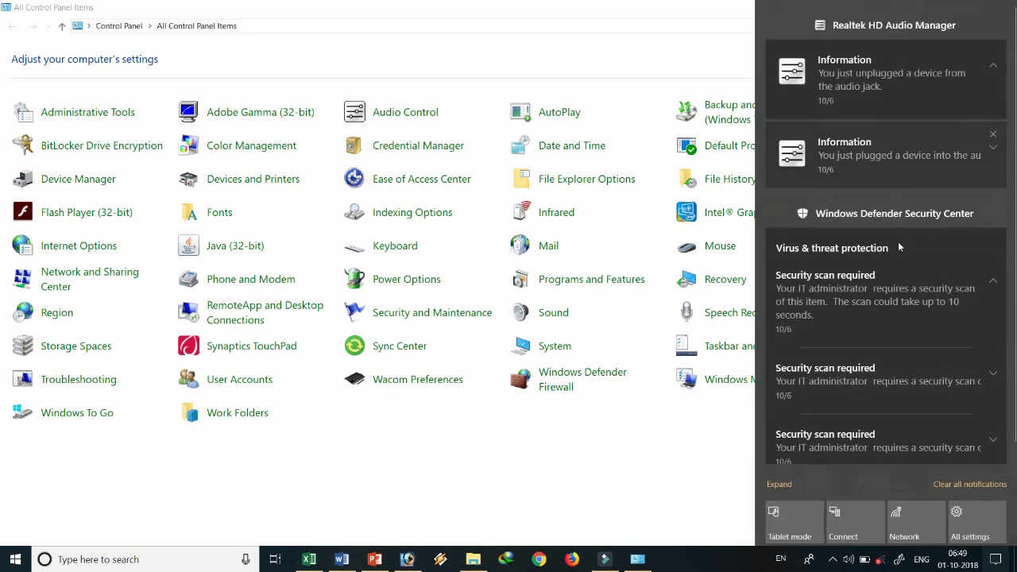
{"action": "scroll", "coordinate": [886, 315], "scroll_direction": "down", "scroll_amount": 1}
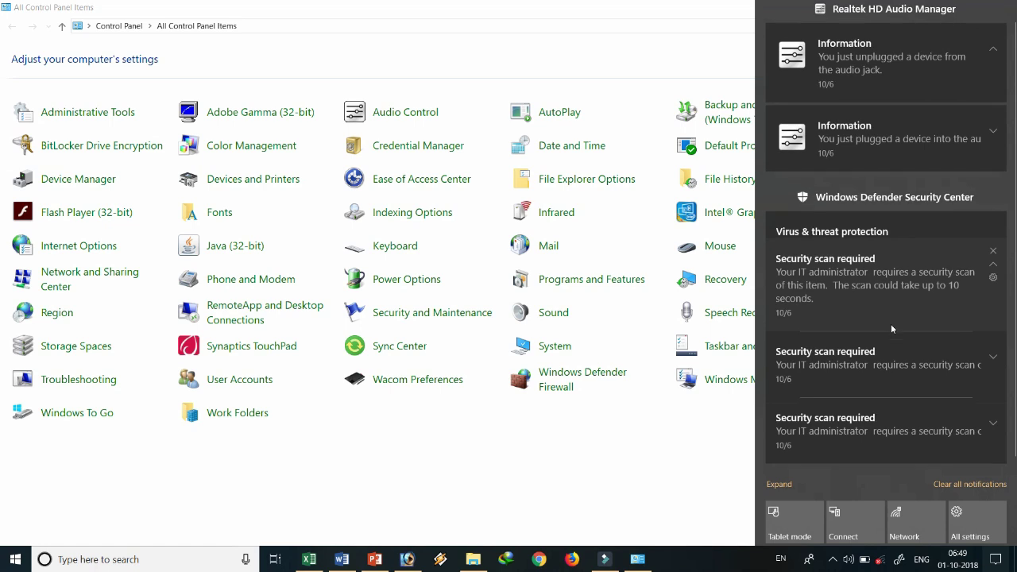
Clear all notifications in the action center and close it
{"action": "scroll", "coordinate": [890, 324], "scroll_direction": "up", "scroll_amount": 1}
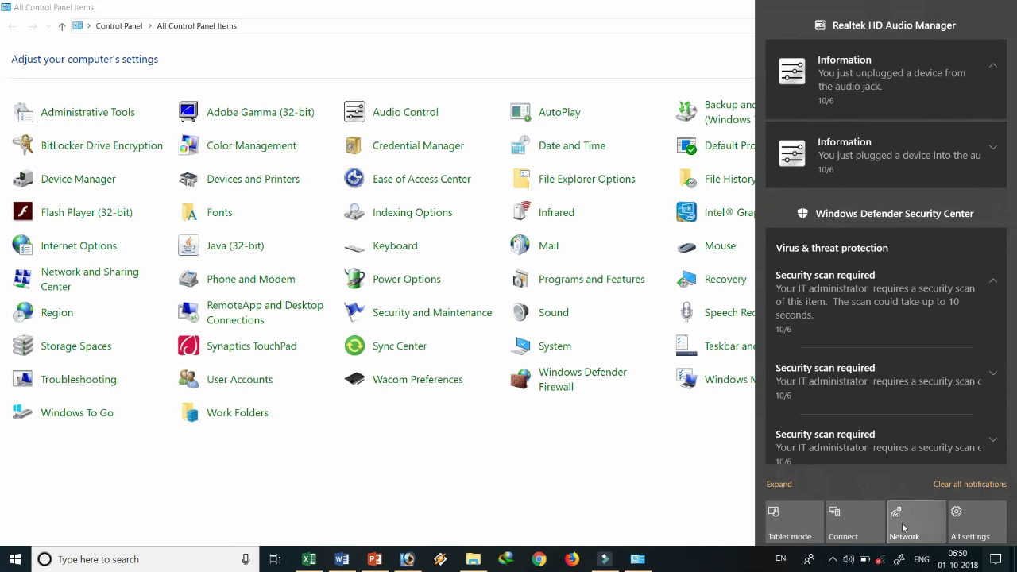
{"action": "left_click", "coordinate": [974, 486]}
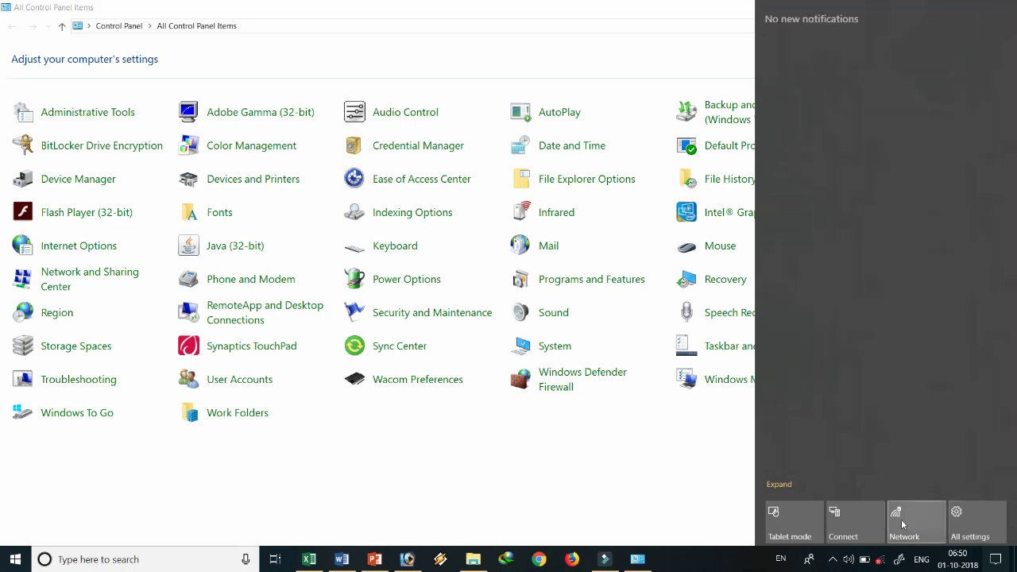
{"action": "left_click", "coordinate": [688, 521]}
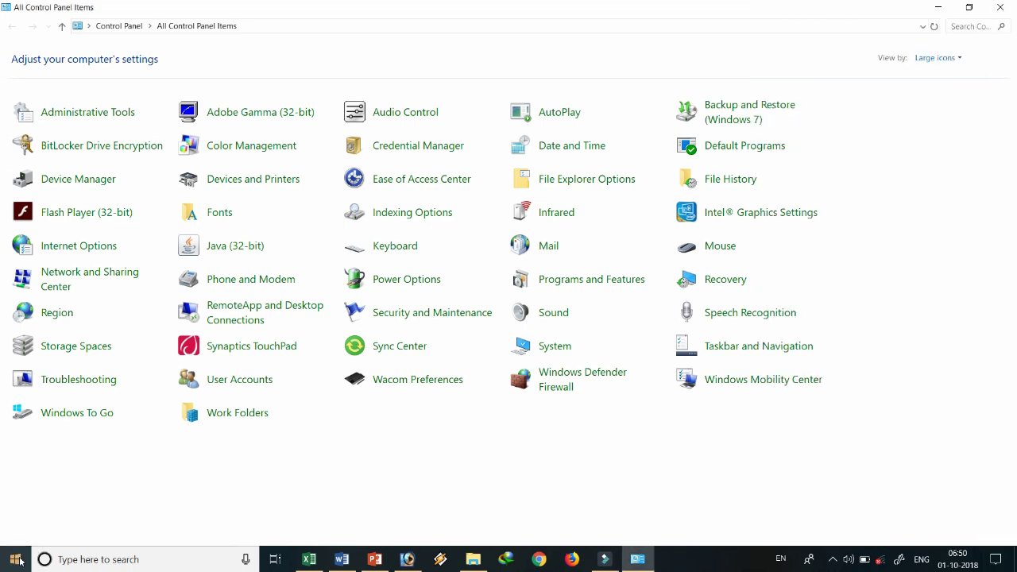
Look through the list of installed apps in the Start menu and return to its beginning
{"action": "left_click", "coordinate": [17, 560]}
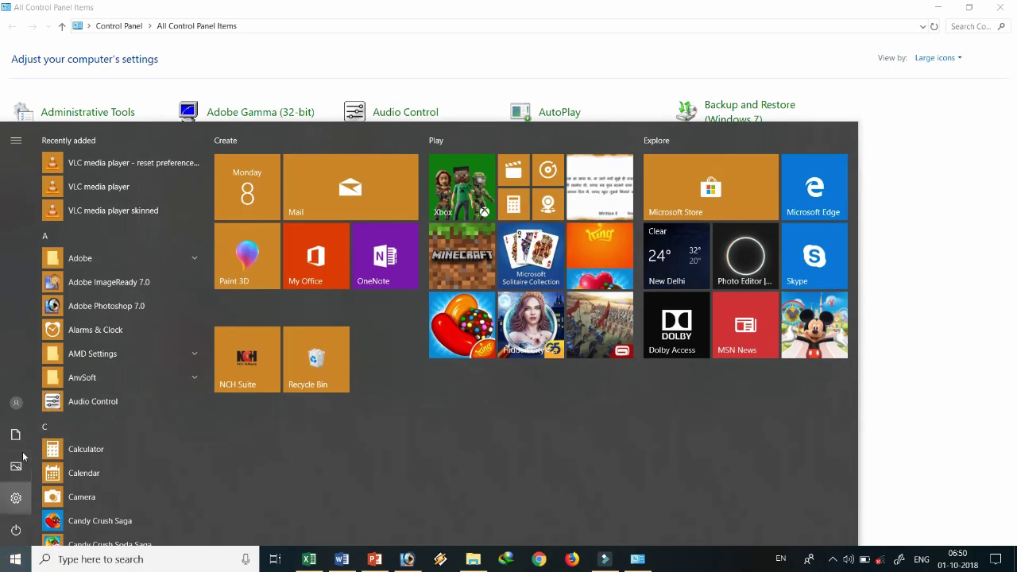
{"action": "scroll", "coordinate": [124, 326], "scroll_direction": "down", "scroll_amount": 15}
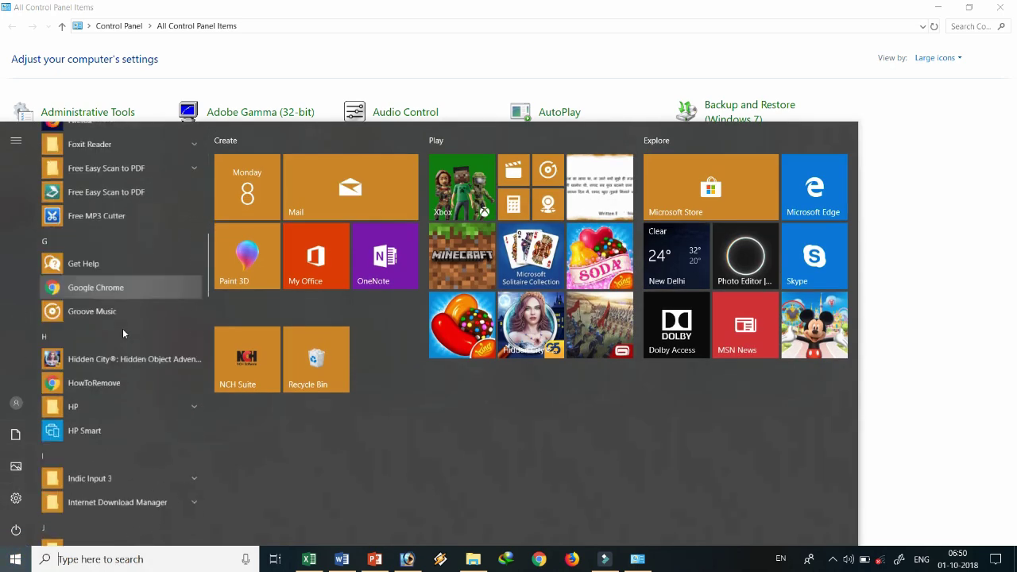
{"action": "scroll", "coordinate": [103, 350], "scroll_direction": "down", "scroll_amount": 5}
{"action": "scroll", "coordinate": [111, 355], "scroll_direction": "up", "scroll_amount": 15}
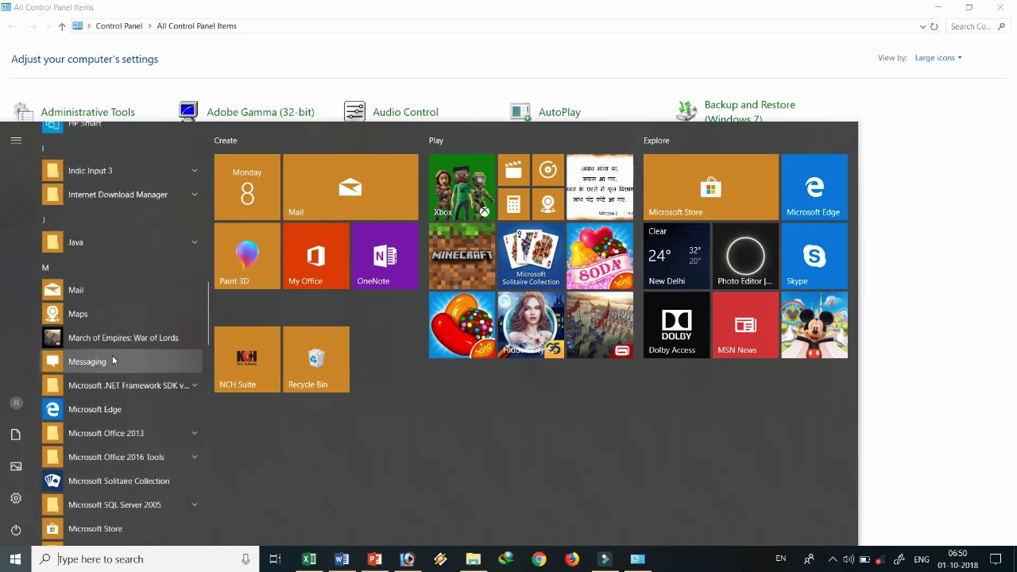
{"action": "scroll", "coordinate": [114, 355], "scroll_direction": "up", "scroll_amount": 3}
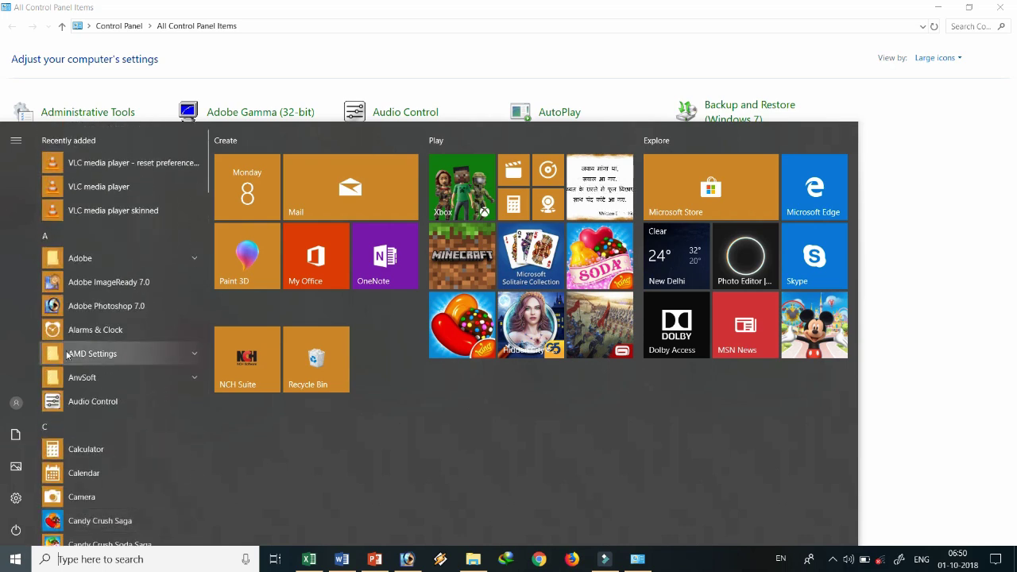
View the account options and the power options in the Start menu without choosing any of them
{"action": "left_click", "coordinate": [13, 400]}
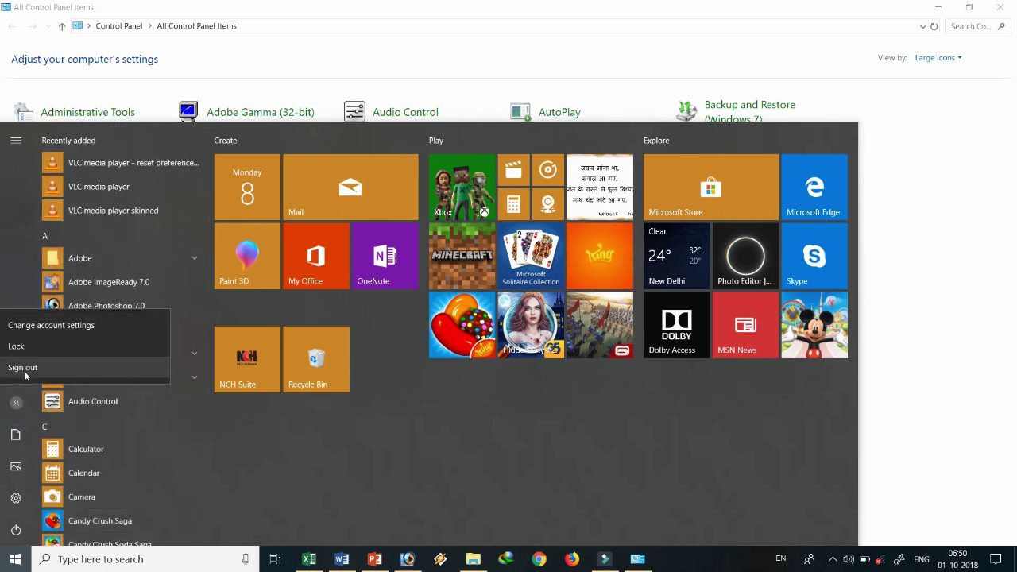
{"action": "left_click", "coordinate": [15, 529]}
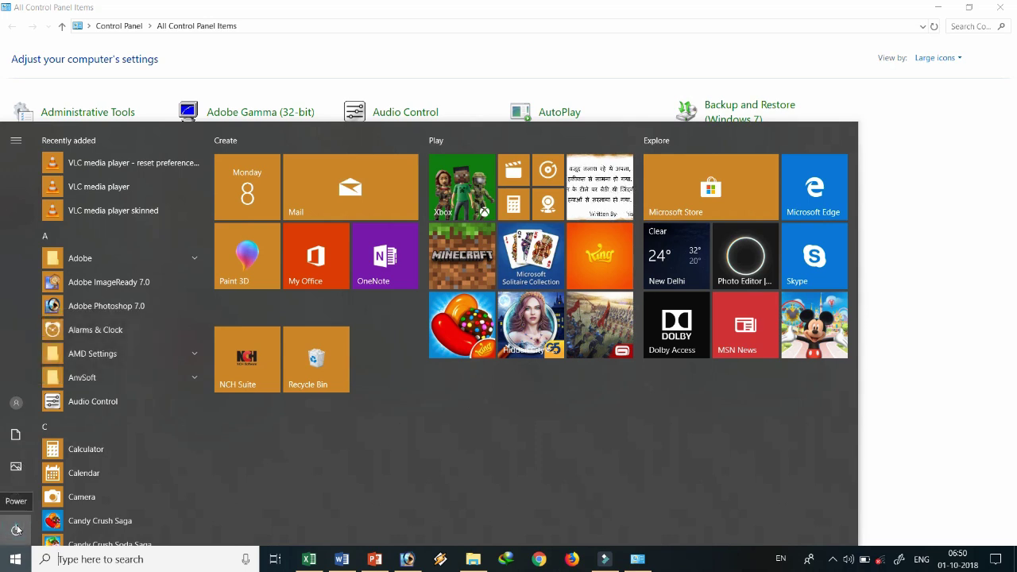
{"action": "left_click", "coordinate": [15, 529]}
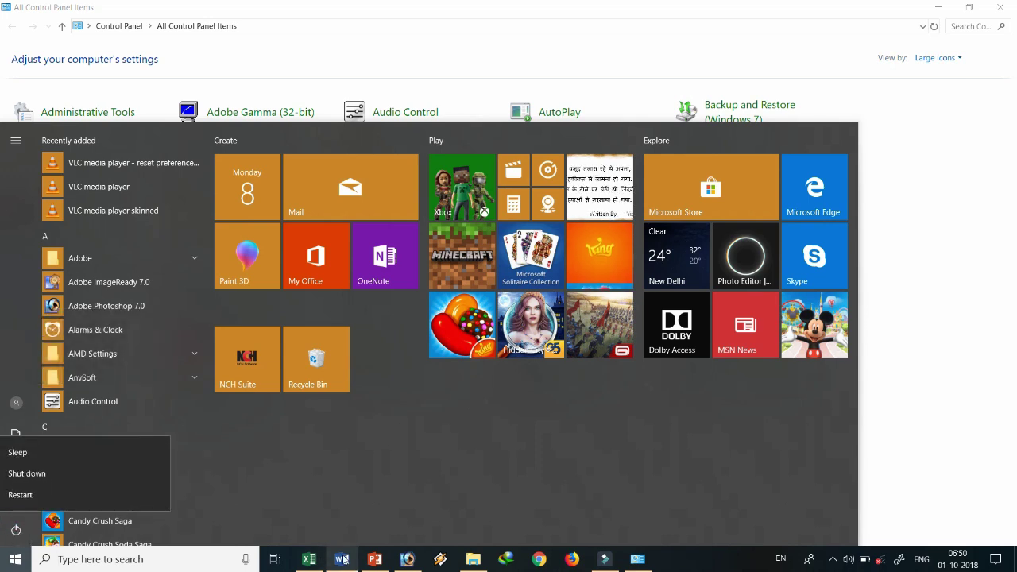
{"action": "left_click", "coordinate": [709, 564]}
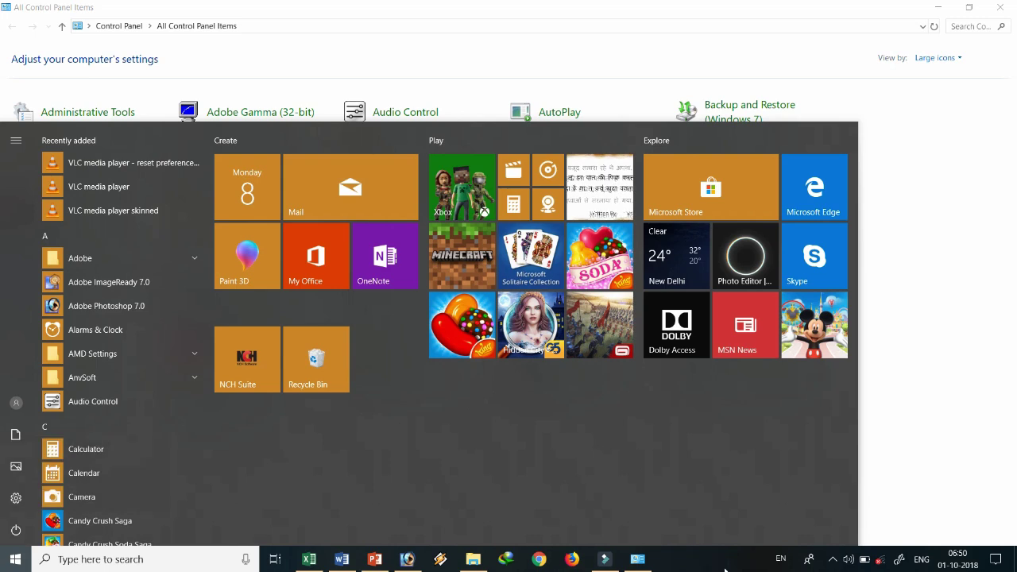
Open the taskbar settings and try small taskbar buttons and the Peek desktop preview, turning both back off
{"action": "right_click", "coordinate": [719, 555]}
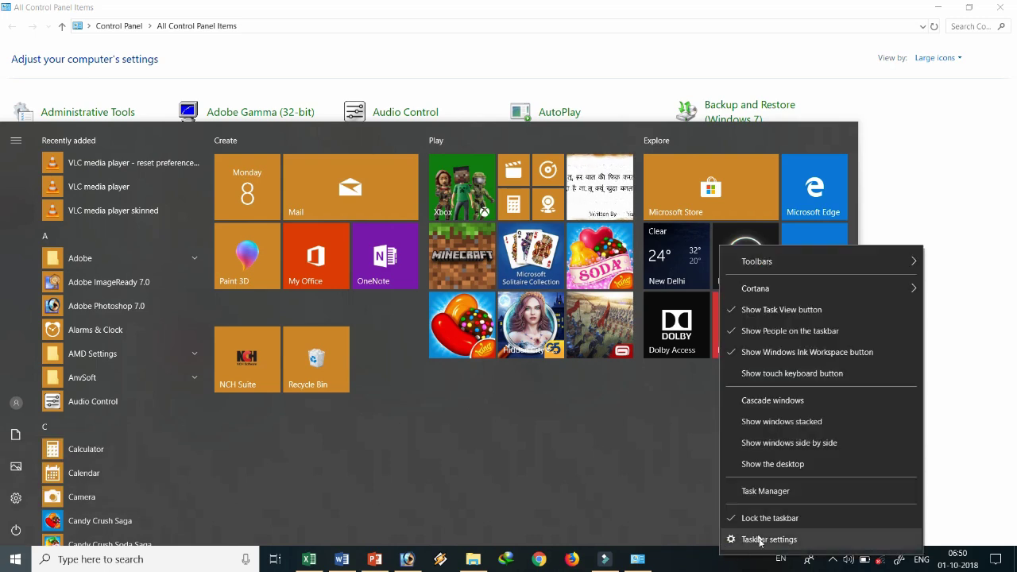
{"action": "left_click", "coordinate": [760, 540]}
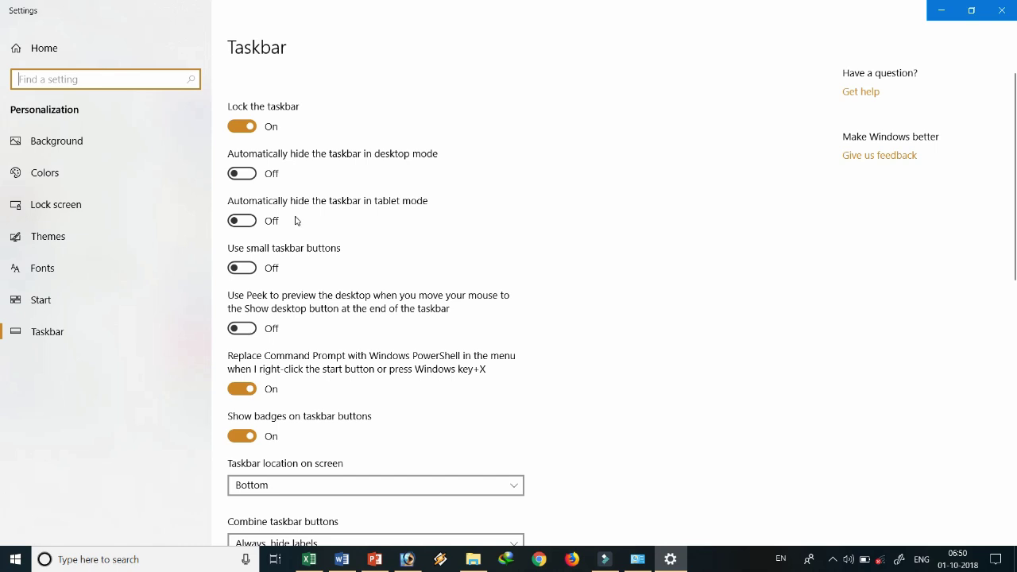
{"action": "left_click", "coordinate": [249, 269]}
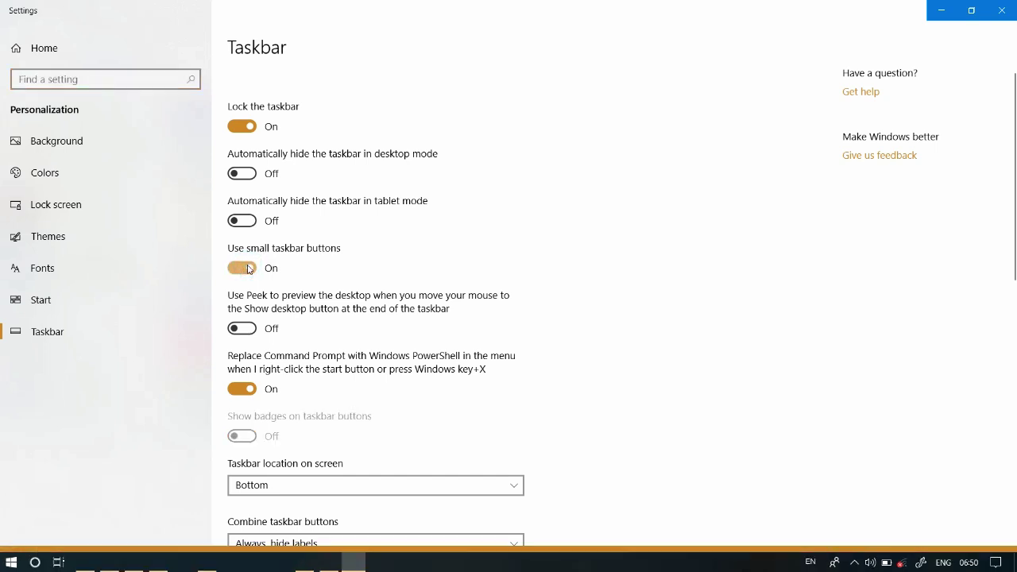
{"action": "left_click", "coordinate": [248, 269]}
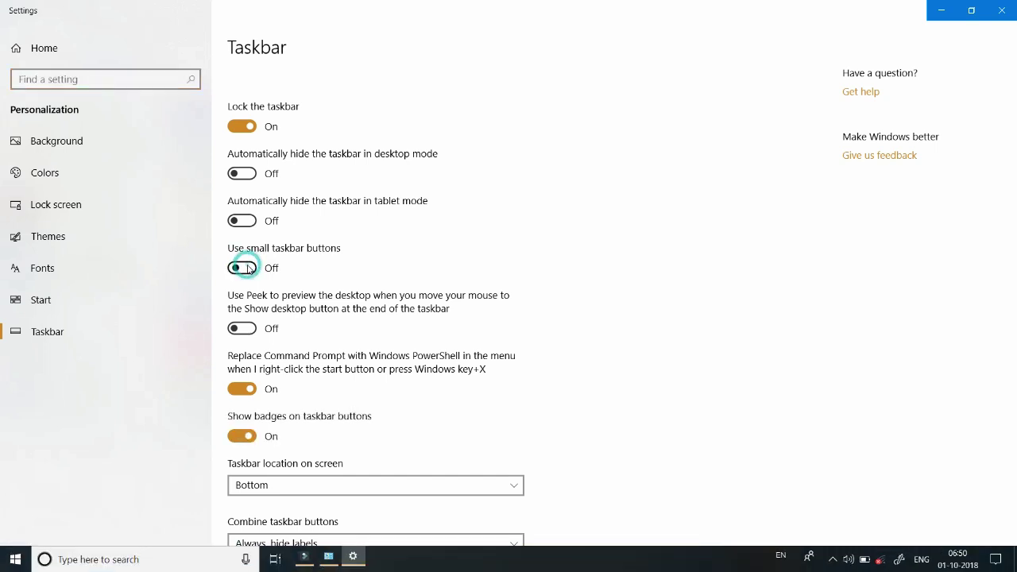
{"action": "left_click", "coordinate": [249, 329]}
{"action": "left_click", "coordinate": [248, 329]}
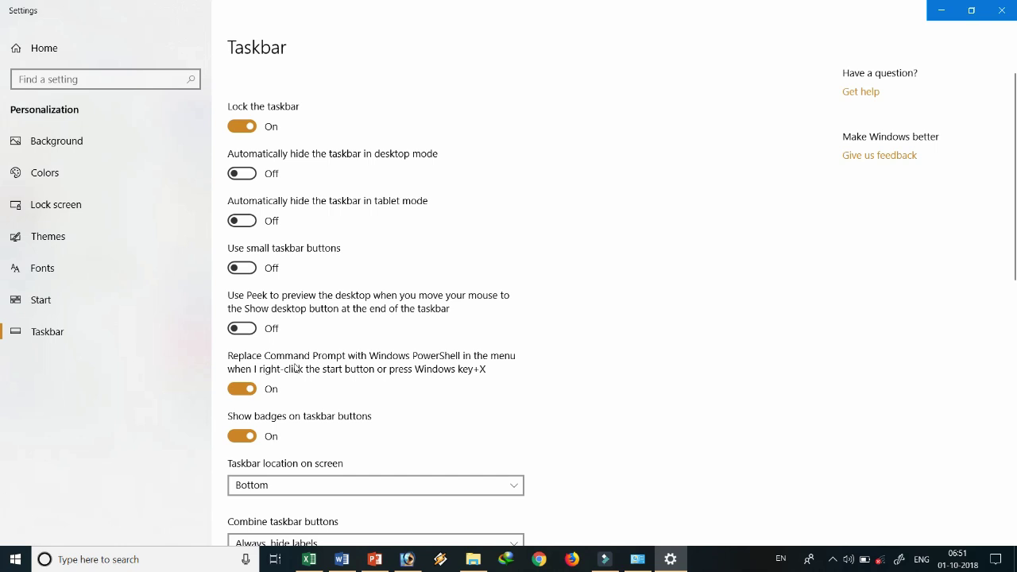
Try the taskbar location on screen at Left, Top and Right, and return it to Bottom
{"action": "scroll", "coordinate": [295, 365], "scroll_direction": "down", "scroll_amount": 3}
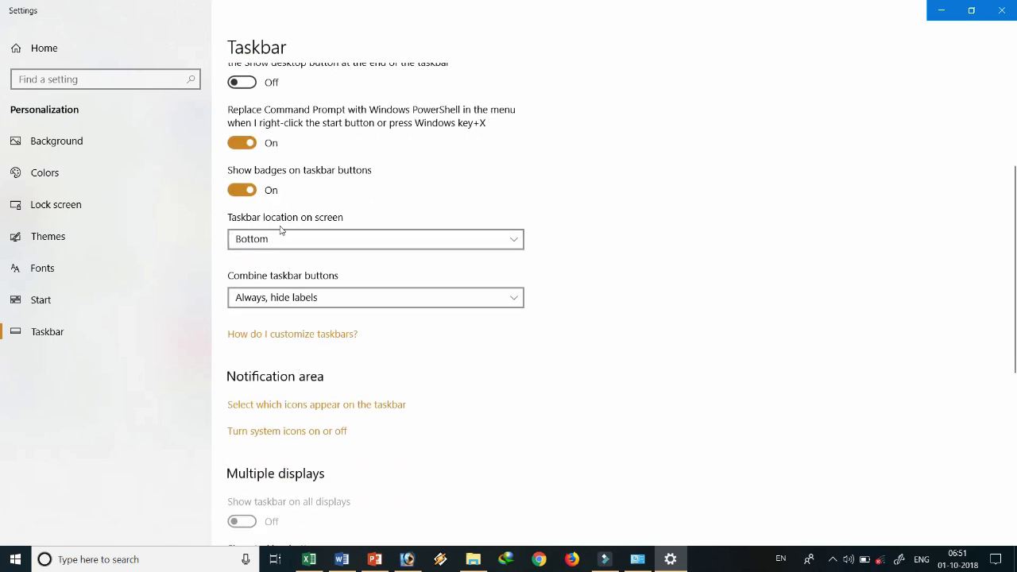
{"action": "left_click", "coordinate": [290, 240]}
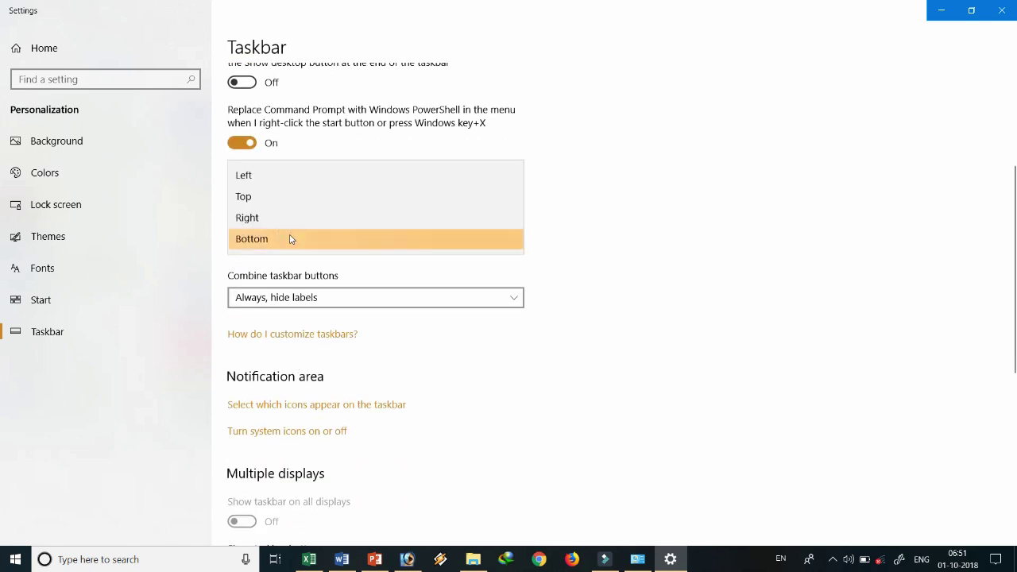
{"action": "left_click", "coordinate": [274, 182]}
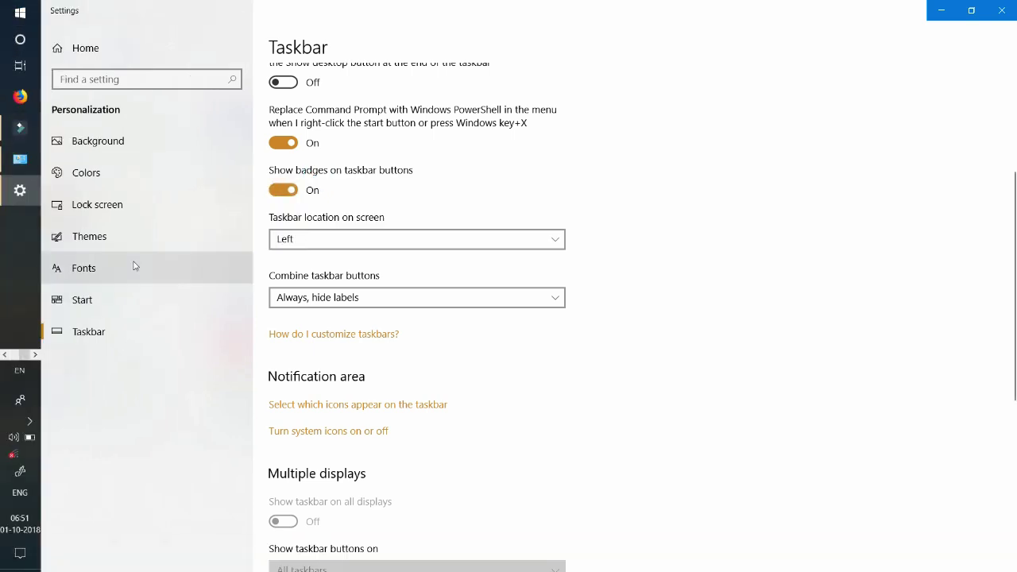
{"action": "left_click", "coordinate": [307, 240]}
{"action": "left_click", "coordinate": [303, 259]}
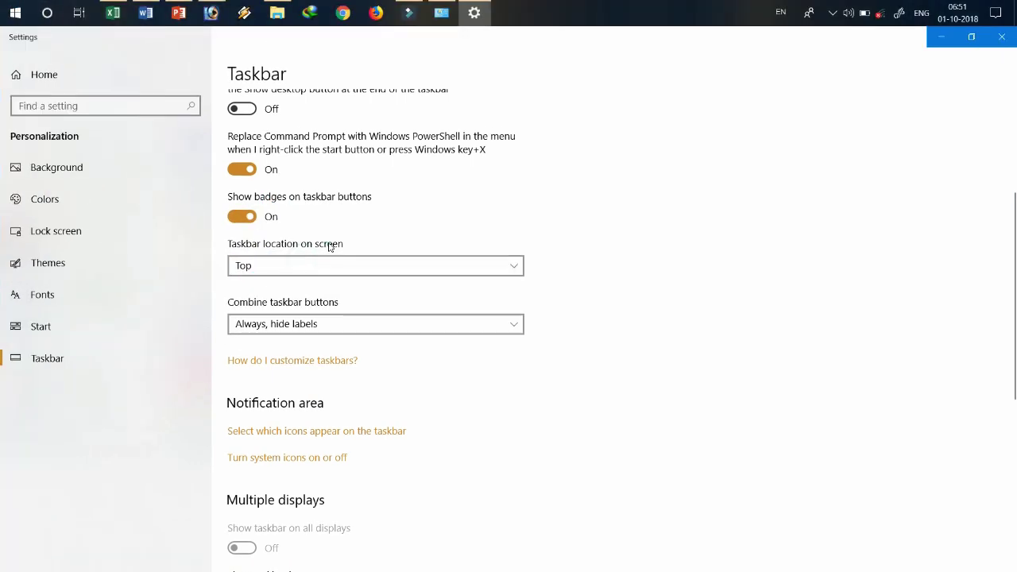
{"action": "left_click", "coordinate": [315, 275]}
{"action": "left_click", "coordinate": [291, 289]}
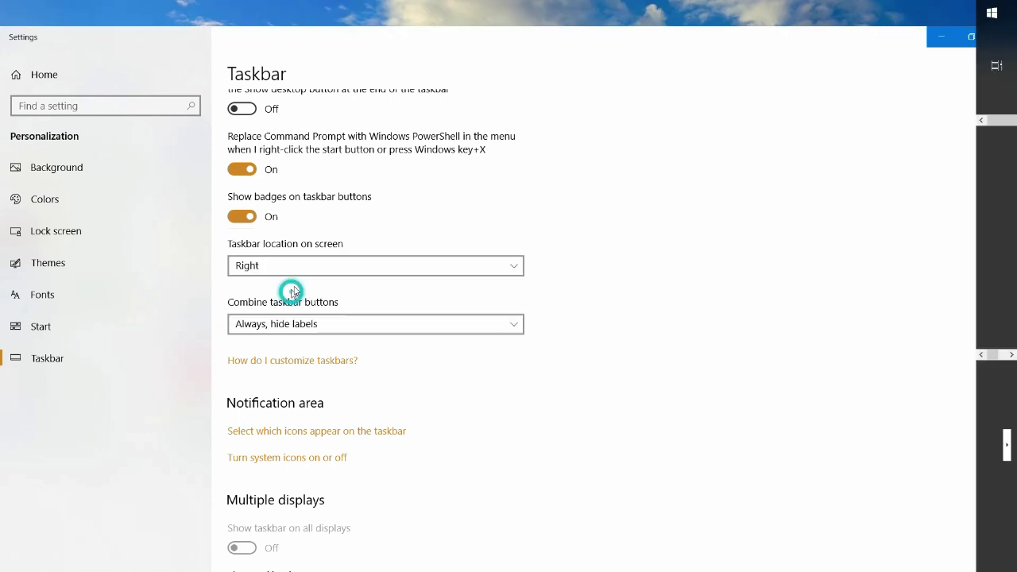
{"action": "left_click", "coordinate": [316, 243]}
{"action": "left_click", "coordinate": [302, 259]}
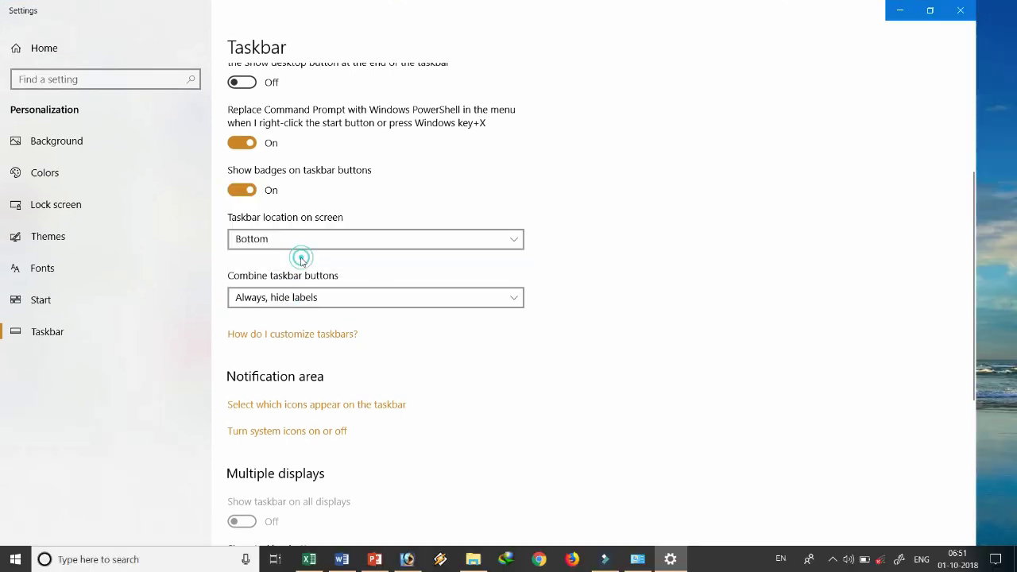
Try combining taskbar buttons with When taskbar is full and Never, and return the option to Always, hide labels
{"action": "left_click", "coordinate": [332, 297]}
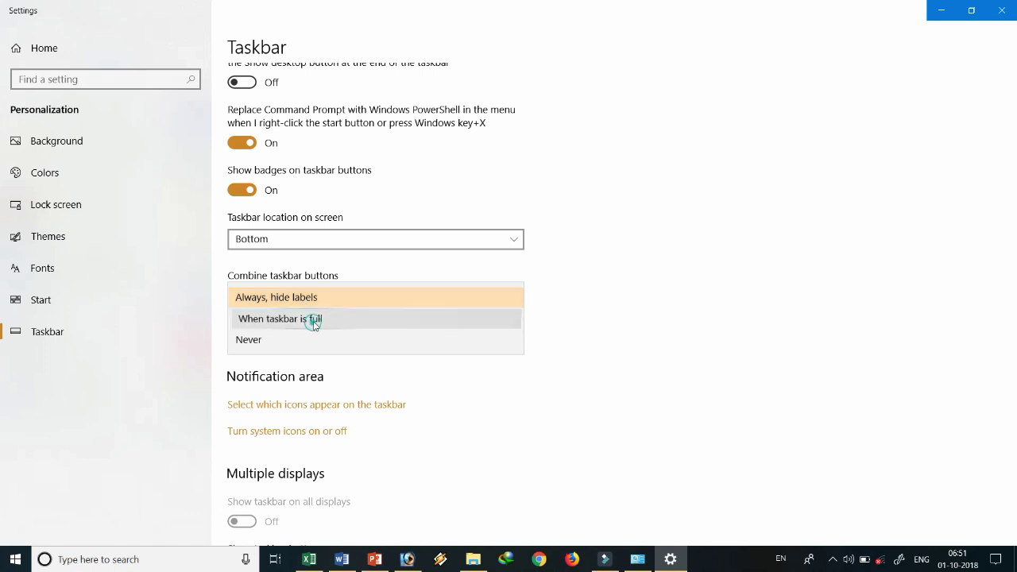
{"action": "left_click", "coordinate": [314, 322]}
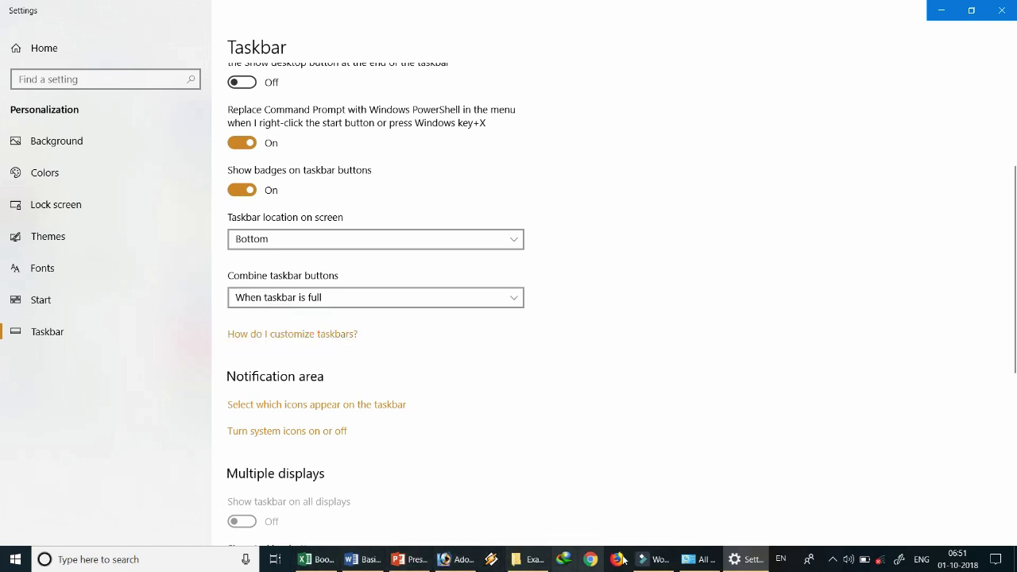
{"action": "left_click", "coordinate": [379, 297]}
{"action": "left_click", "coordinate": [283, 279]}
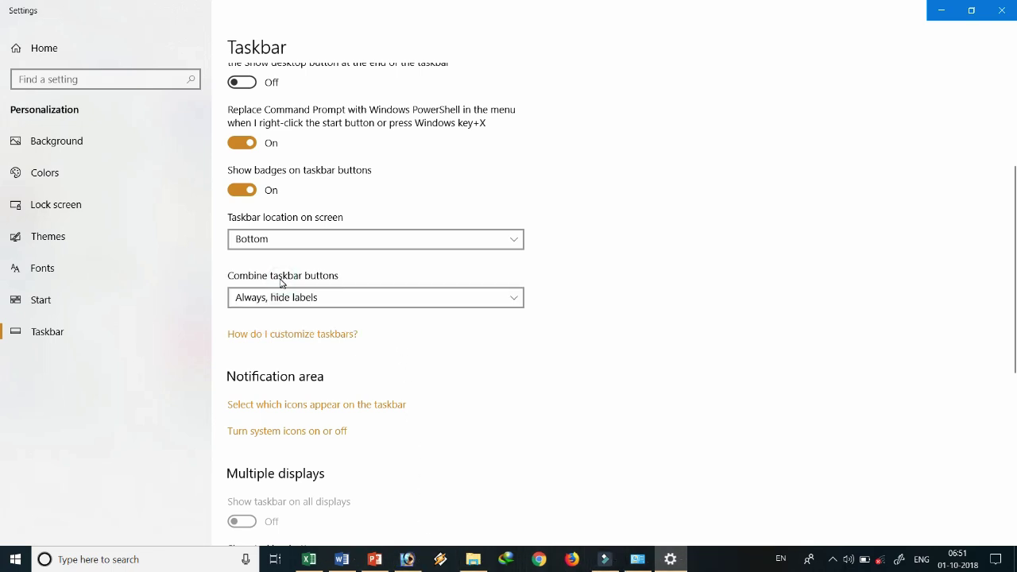
{"action": "left_click", "coordinate": [282, 297]}
{"action": "left_click", "coordinate": [269, 340]}
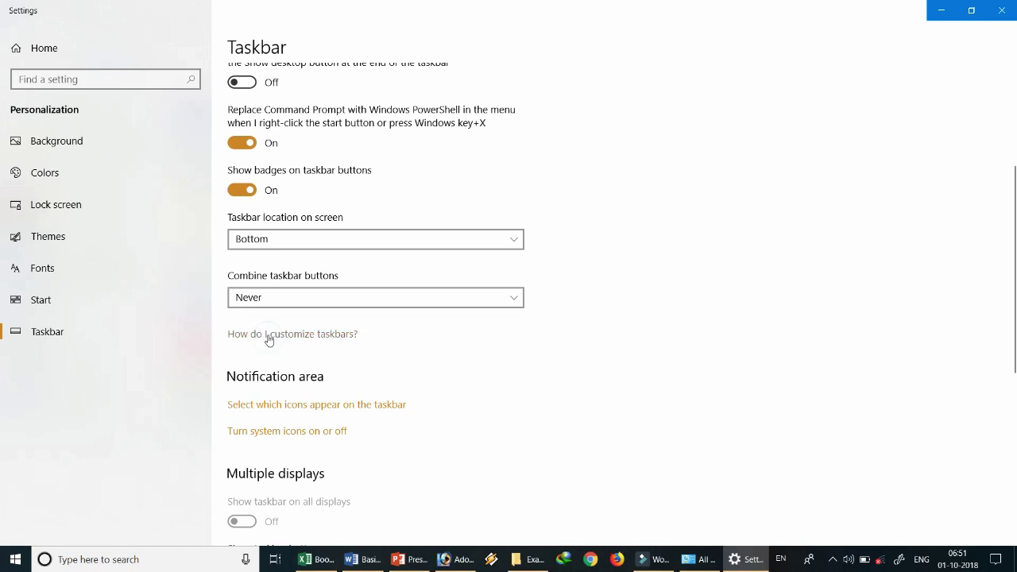
{"action": "left_click", "coordinate": [310, 296]}
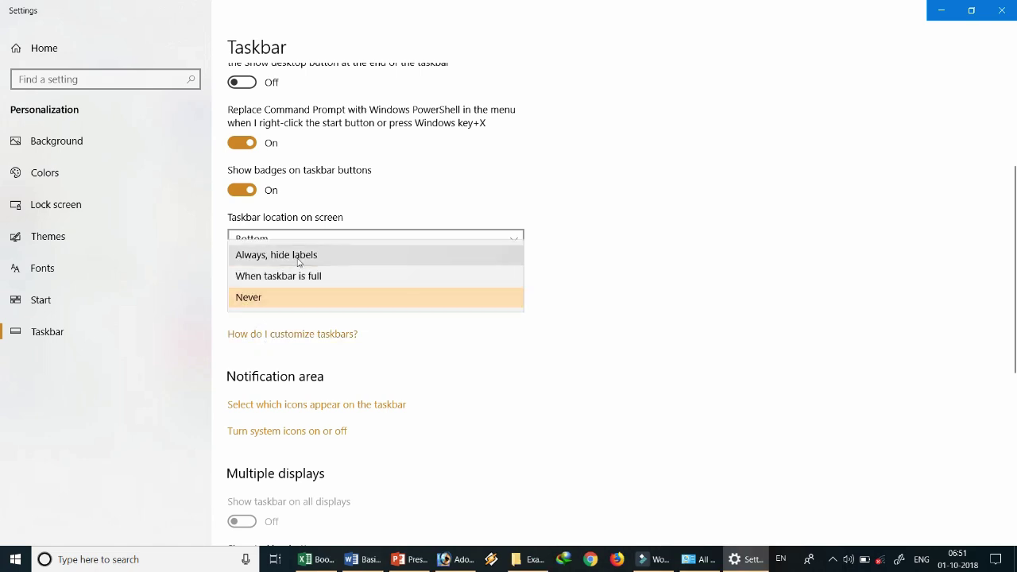
{"action": "left_click", "coordinate": [296, 255]}
Review the Multiple displays and People sections of the taskbar settings
{"action": "scroll", "coordinate": [330, 424], "scroll_direction": "down", "scroll_amount": 5}
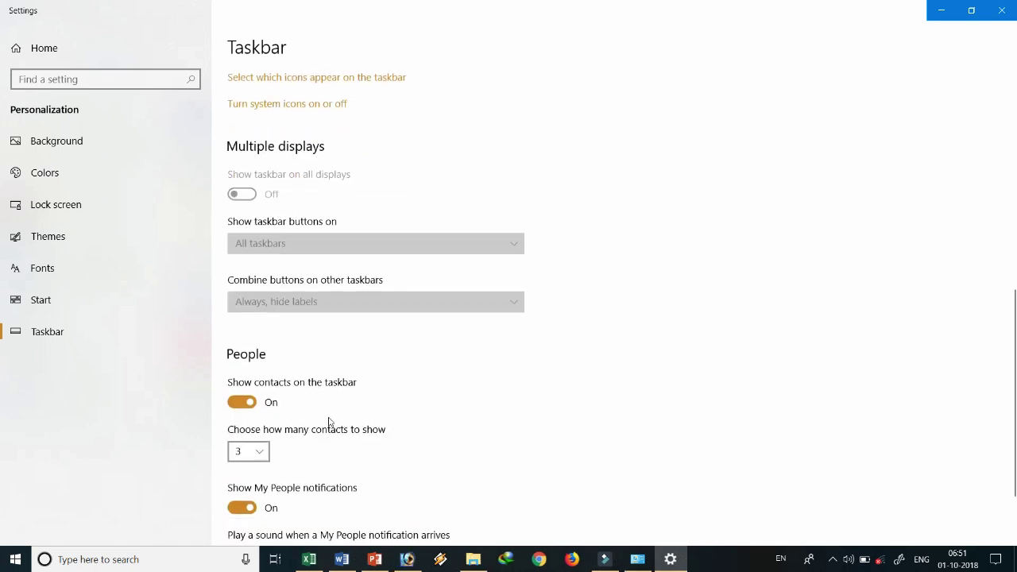
{"action": "scroll", "coordinate": [330, 419], "scroll_direction": "down", "scroll_amount": 2}
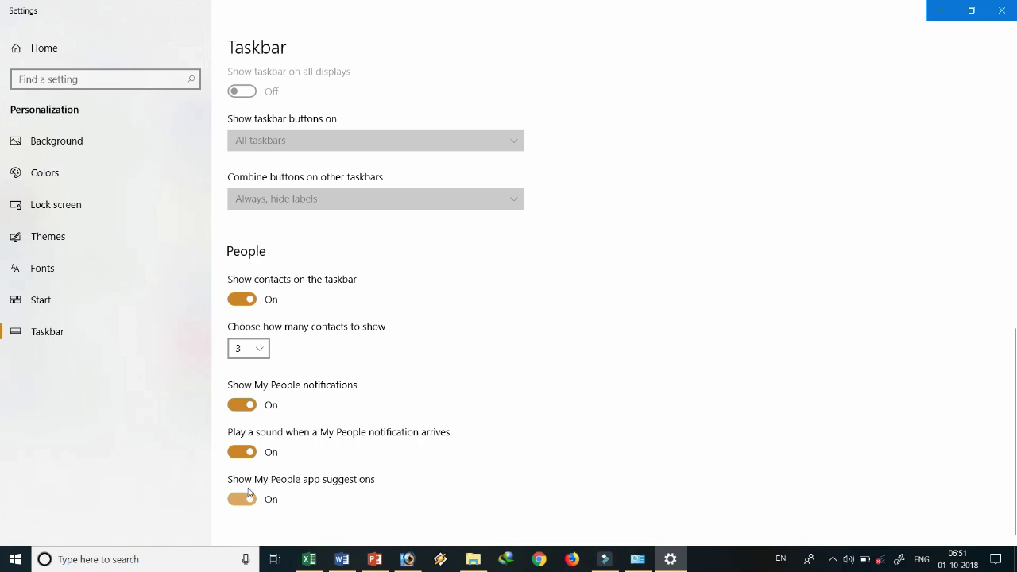
{"action": "scroll", "coordinate": [275, 386], "scroll_direction": "up", "scroll_amount": 10}
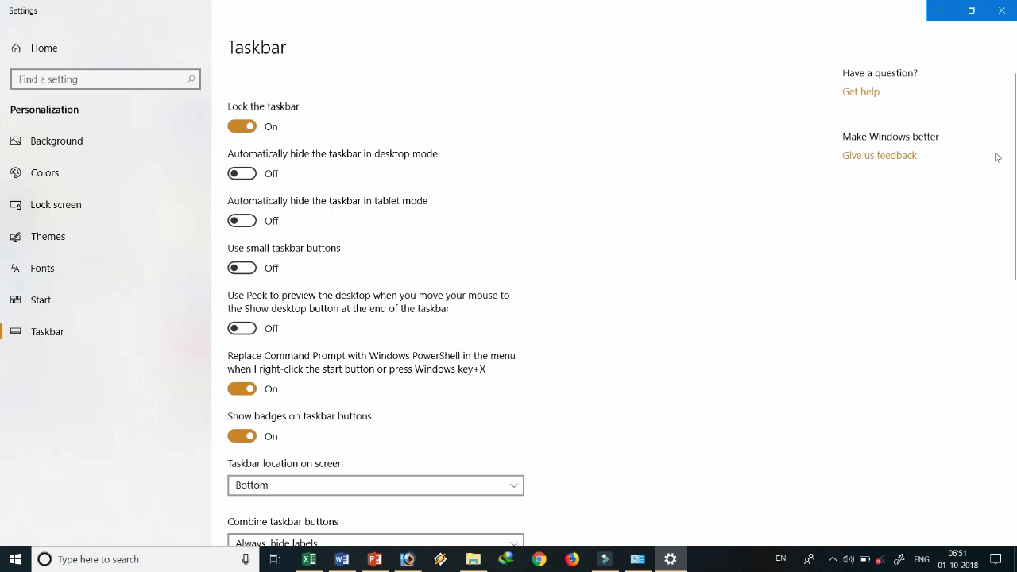
Close the Settings and Control Panel windows and refresh the desktop
{"action": "left_click", "coordinate": [1003, 9]}
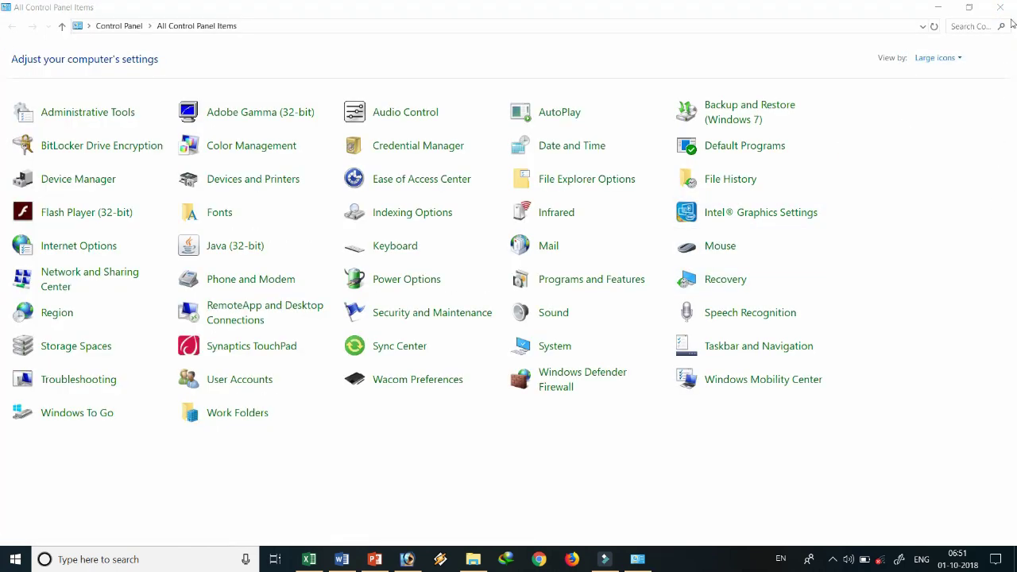
{"action": "left_click", "coordinate": [999, 7]}
{"action": "right_click", "coordinate": [366, 185]}
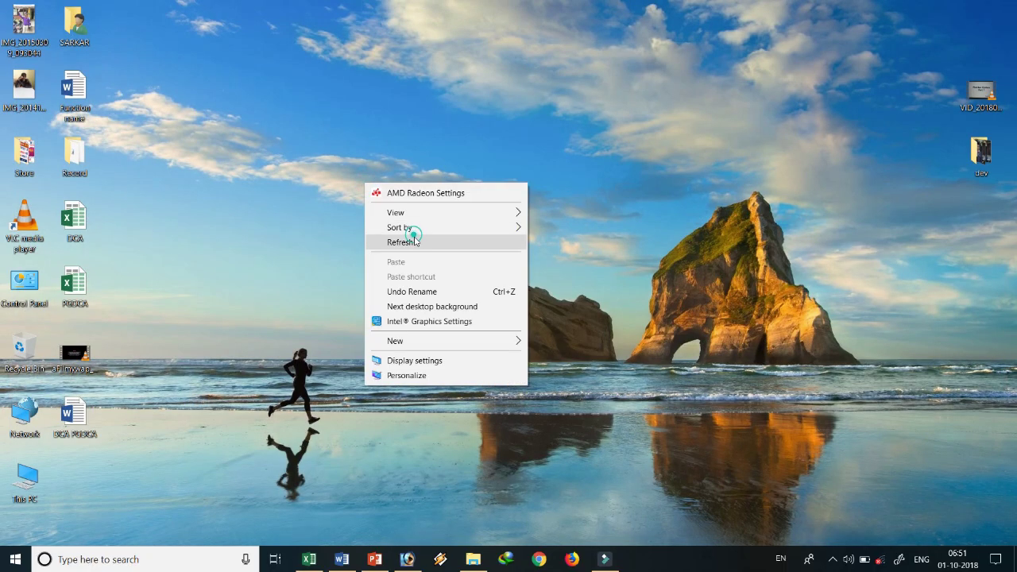
{"action": "left_click", "coordinate": [414, 240]}
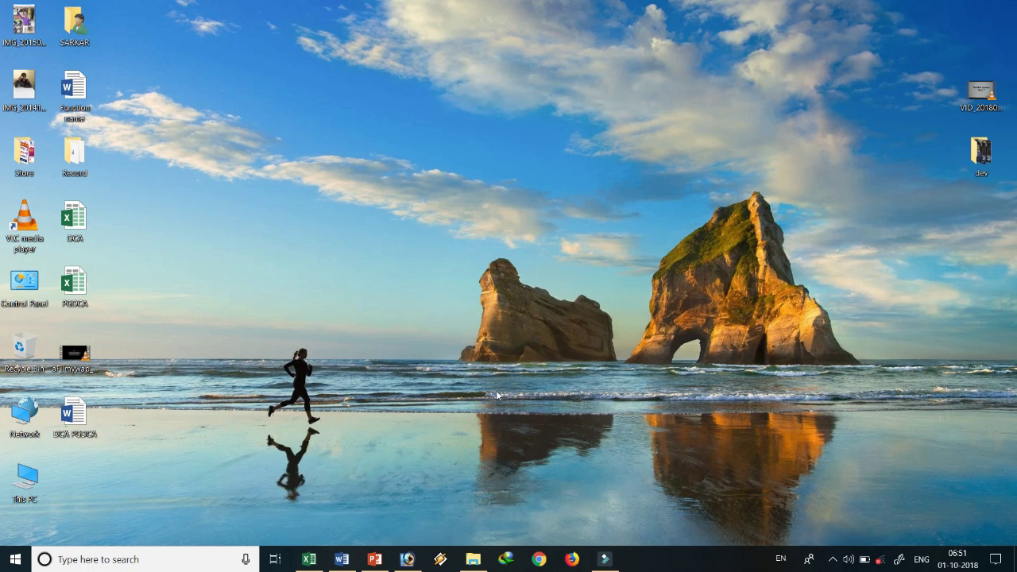
Switch to the Basic Operations document in Word, highlight the File & Folder heading with its five topics, and minimize the document
{"action": "left_click", "coordinate": [342, 559]}
{"action": "scroll", "coordinate": [230, 409], "scroll_direction": "down", "scroll_amount": 5}
{"action": "scroll", "coordinate": [231, 406], "scroll_direction": "up", "scroll_amount": 1}
{"action": "scroll", "coordinate": [231, 405], "scroll_direction": "up", "scroll_amount": 3}
{"action": "left_click_drag", "start_coordinate": [29, 186], "coordinate": [345, 362]}
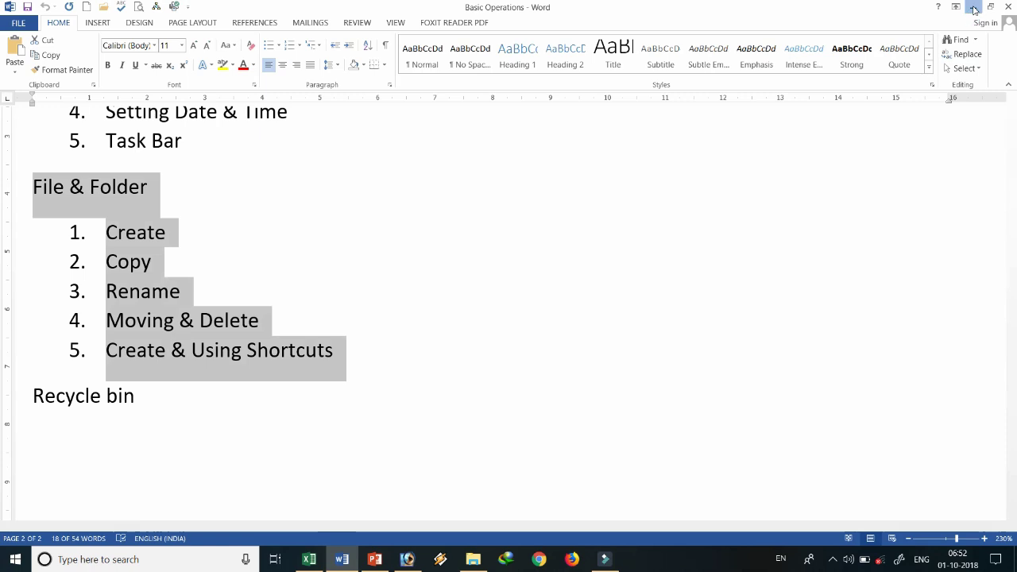
{"action": "left_click", "coordinate": [972, 7]}
Switch to the Personalizing Desktop slide in PowerPoint and highlight the Desktop Background and Screen Saver bullets in turn
{"action": "left_click", "coordinate": [375, 559]}
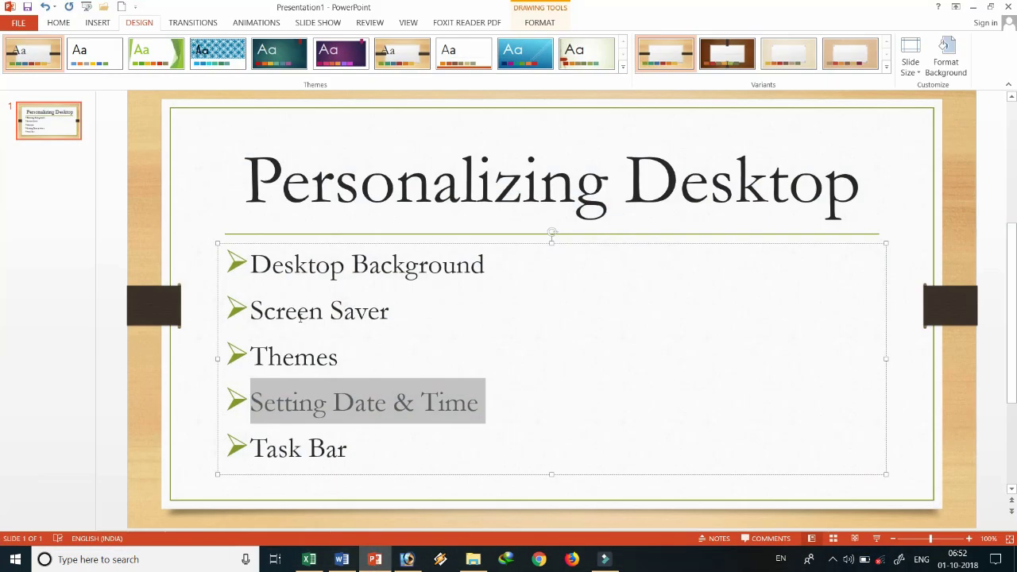
{"action": "left_click", "coordinate": [275, 258]}
{"action": "double_click", "coordinate": [274, 258]}
{"action": "triple_click", "coordinate": [274, 258]}
{"action": "left_click", "coordinate": [295, 311]}
{"action": "triple_click", "coordinate": [317, 329]}
{"action": "left_click", "coordinate": [334, 329]}
{"action": "triple_click", "coordinate": [335, 321]}
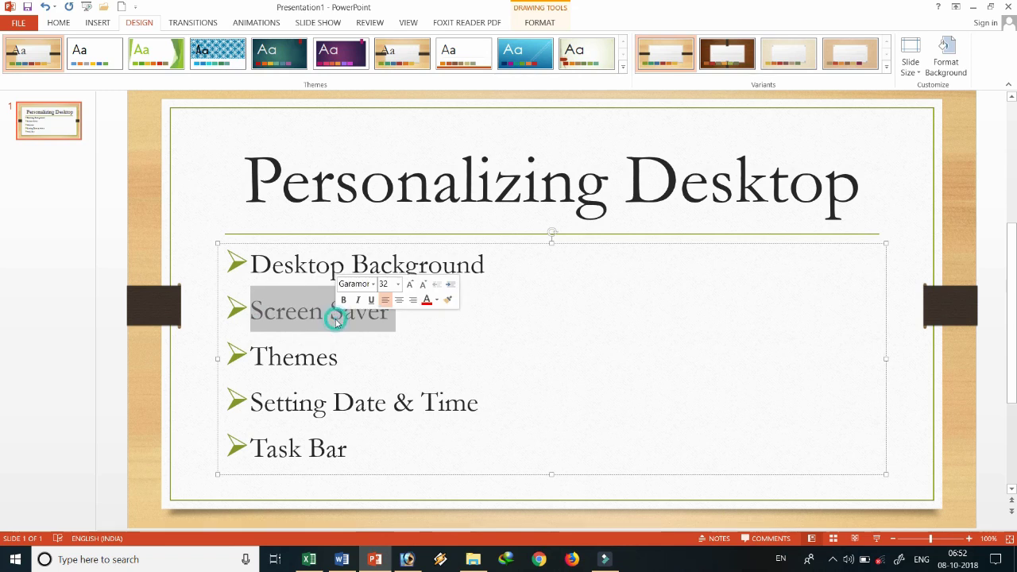
Highlight the Themes bullet on the slide, followed by the Desktop Background bullet
{"action": "left_click", "coordinate": [318, 358]}
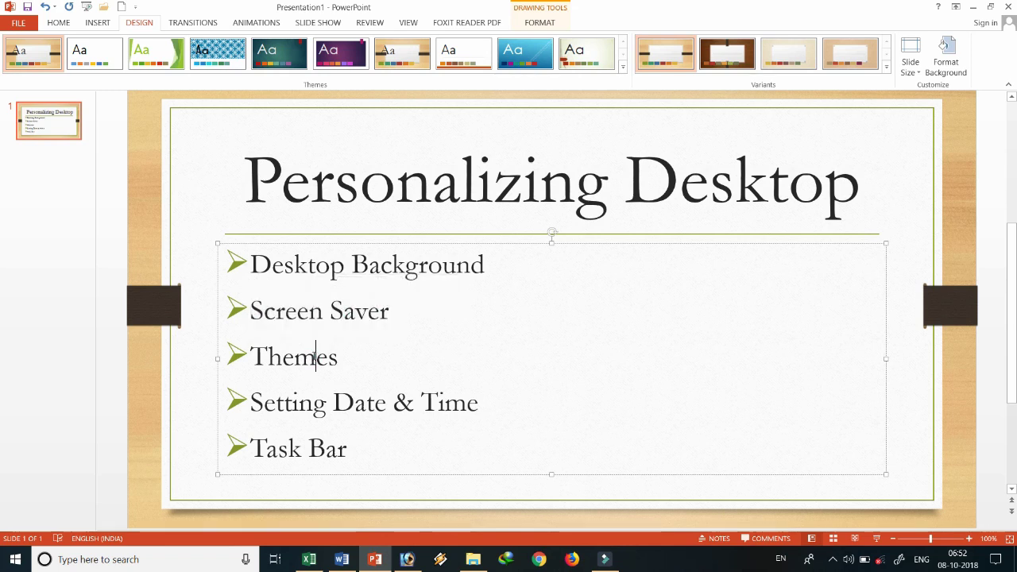
{"action": "double_click", "coordinate": [316, 360]}
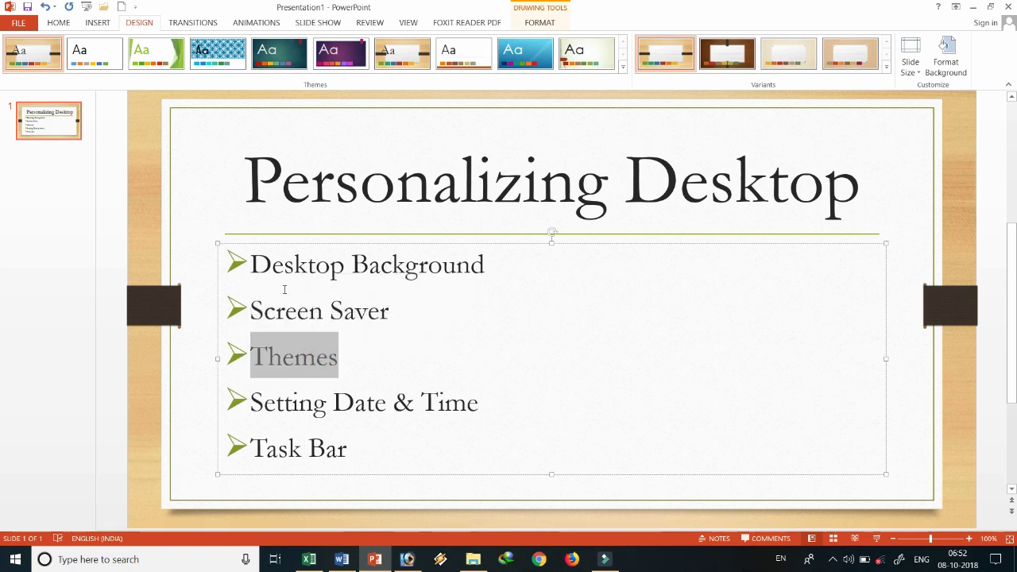
{"action": "left_click", "coordinate": [293, 266]}
{"action": "triple_click", "coordinate": [292, 267]}
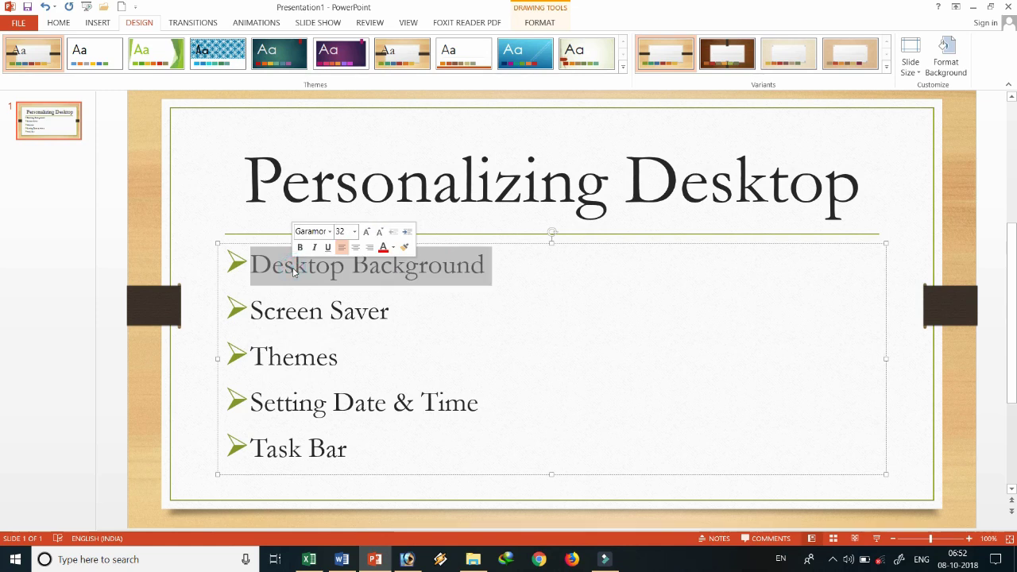